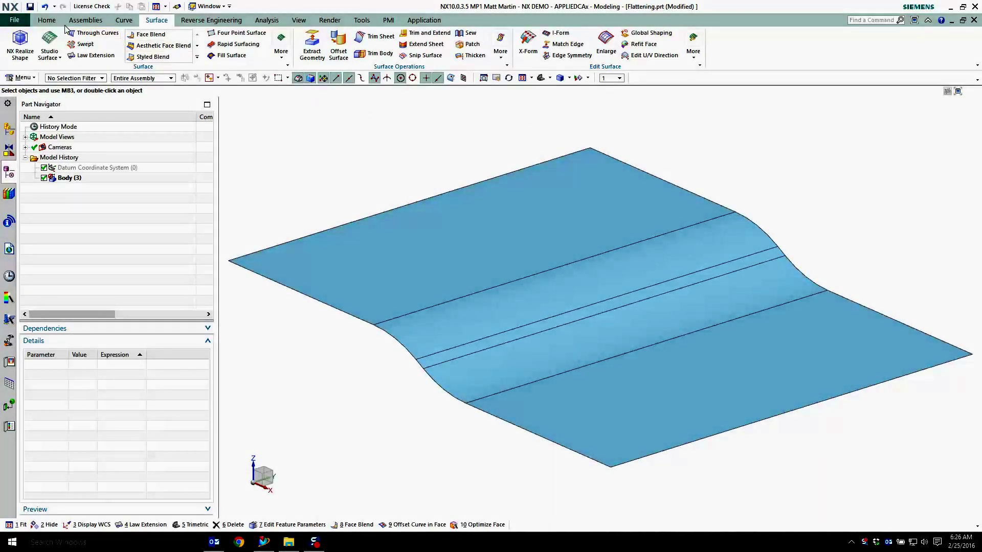
Start a Law Extension of type Faces, with the sheet's front tangent edge chain as base profile and its tangent faces as reference faces.
left_click(47, 20)
left_click(139, 20)
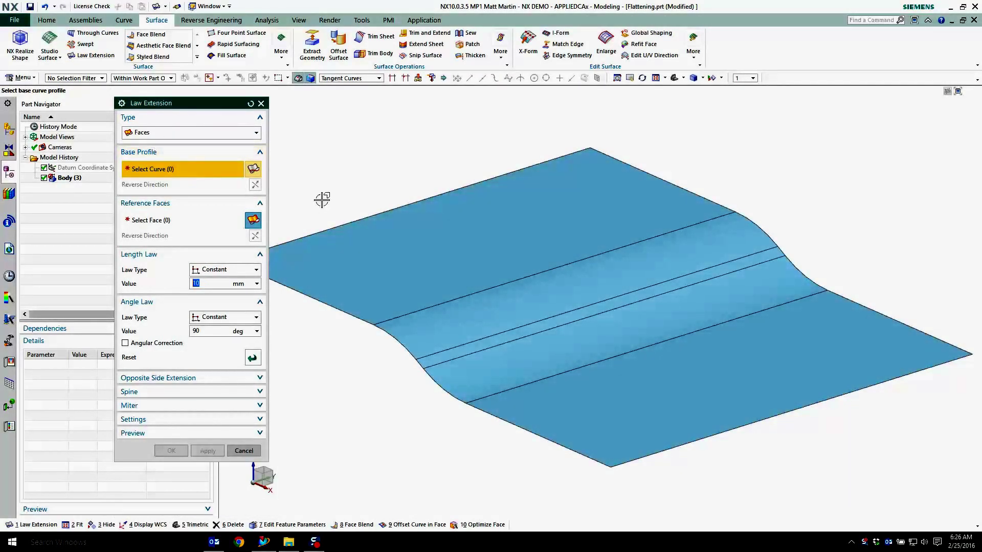
middle_click_drag(322, 200, 344, 175)
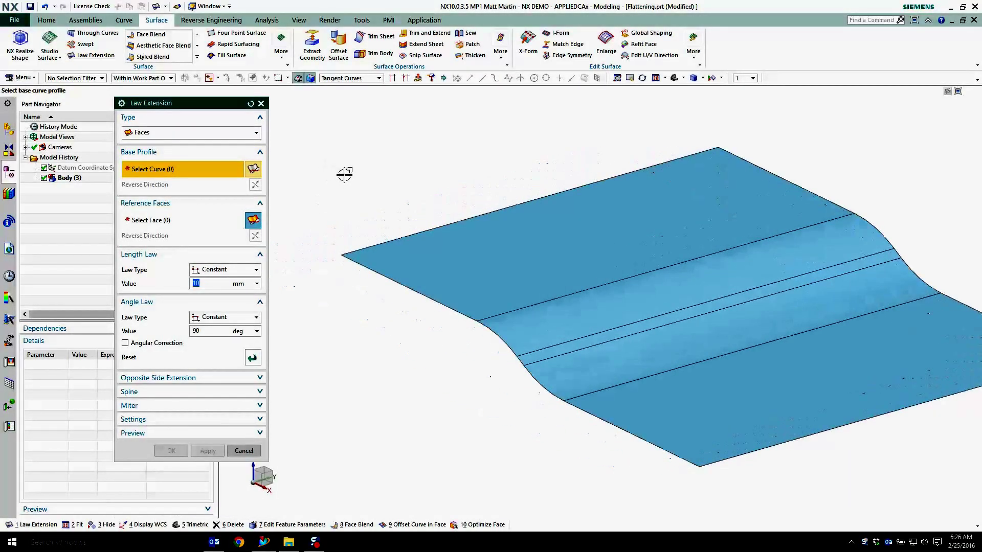
left_click(165, 136)
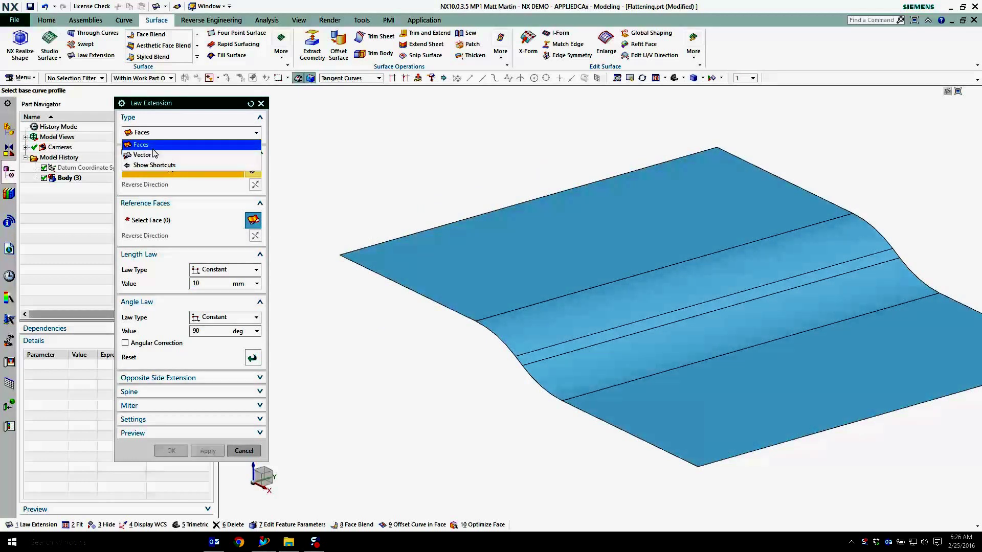
left_click(182, 144)
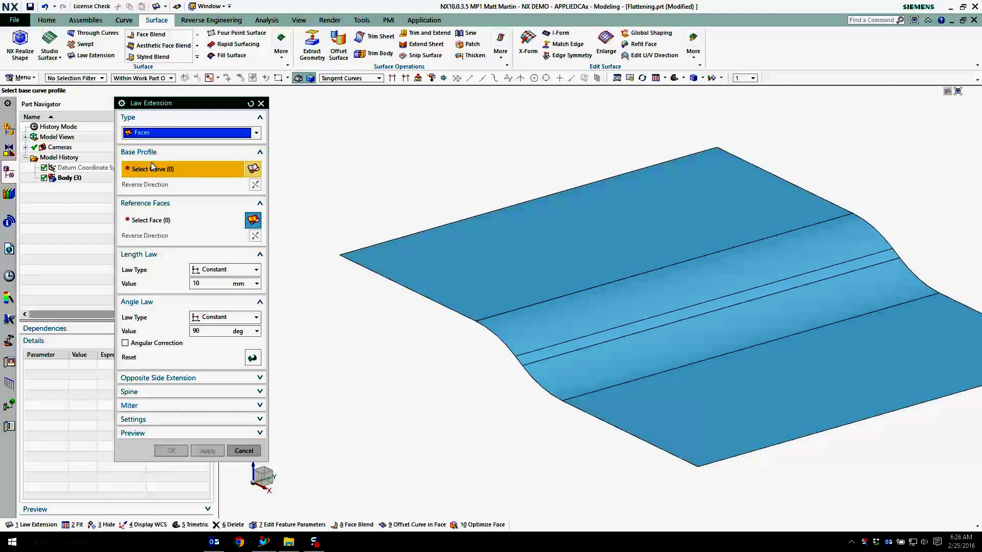
left_click(368, 268)
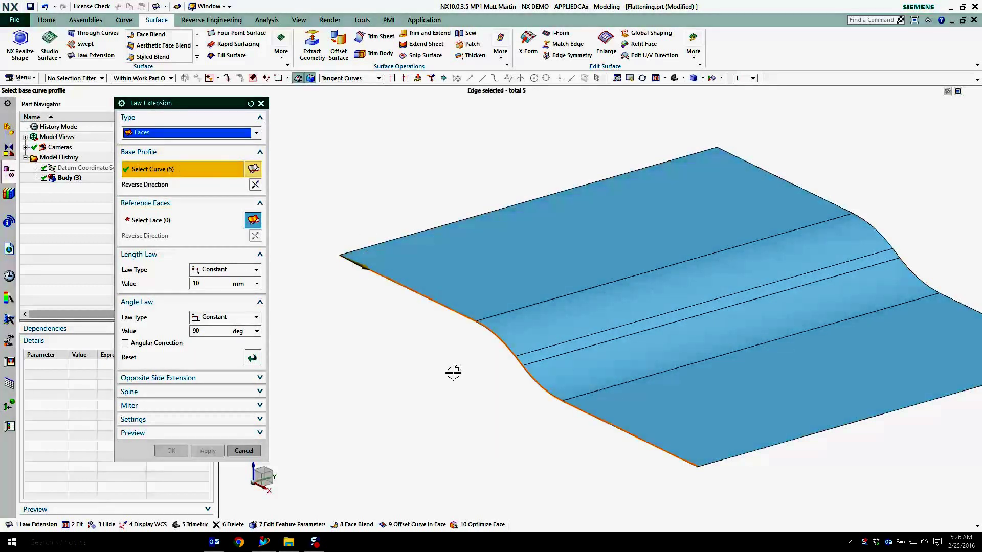
left_click(153, 221)
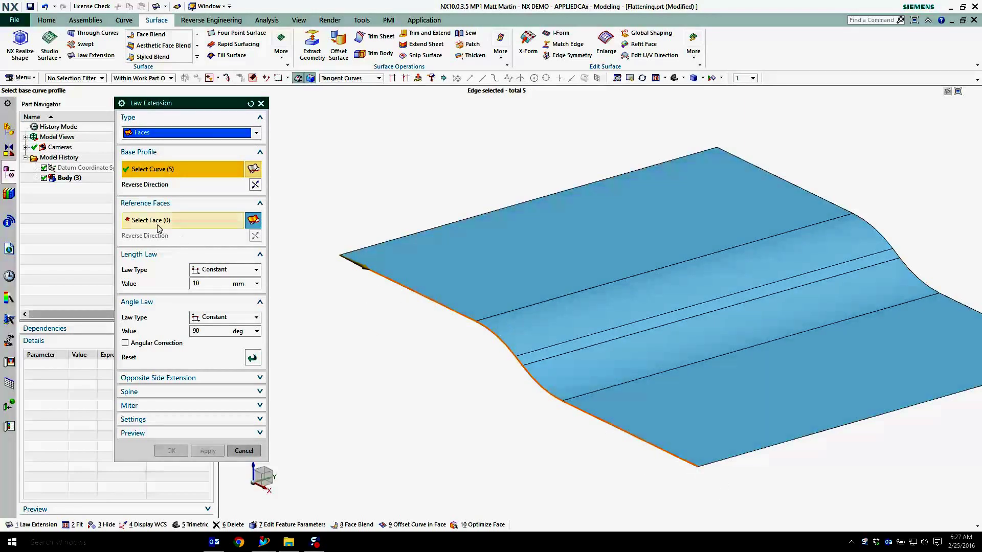
left_click(402, 277)
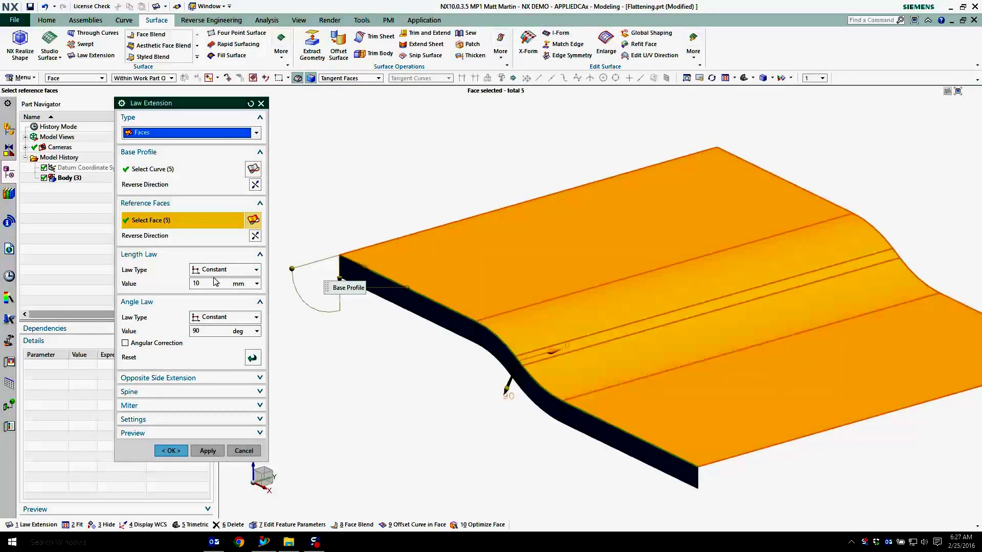
Increase the constant extension length along the front edge to 25 mm.
middle_click_drag(344, 298, 342, 314)
left_click(347, 308)
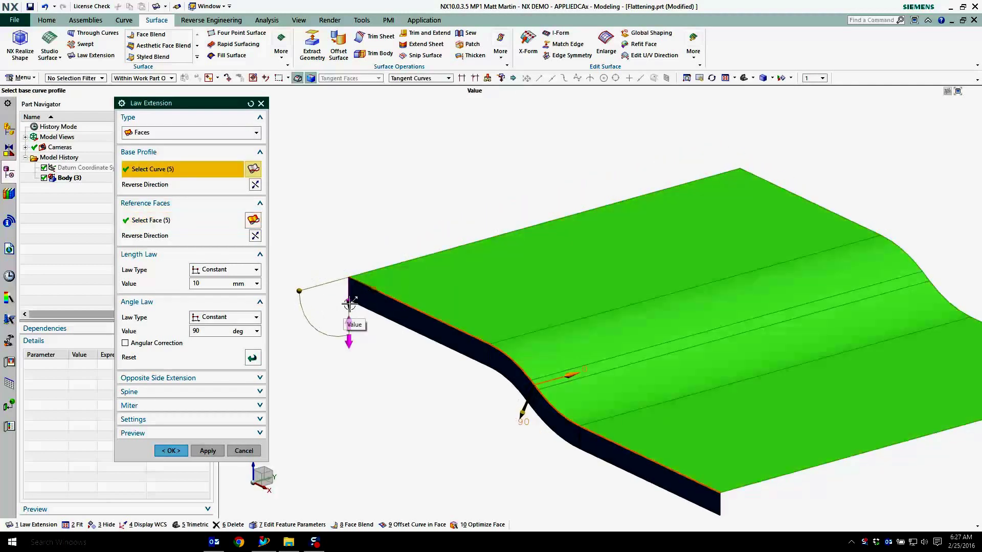
left_click_drag(349, 303, 369, 334)
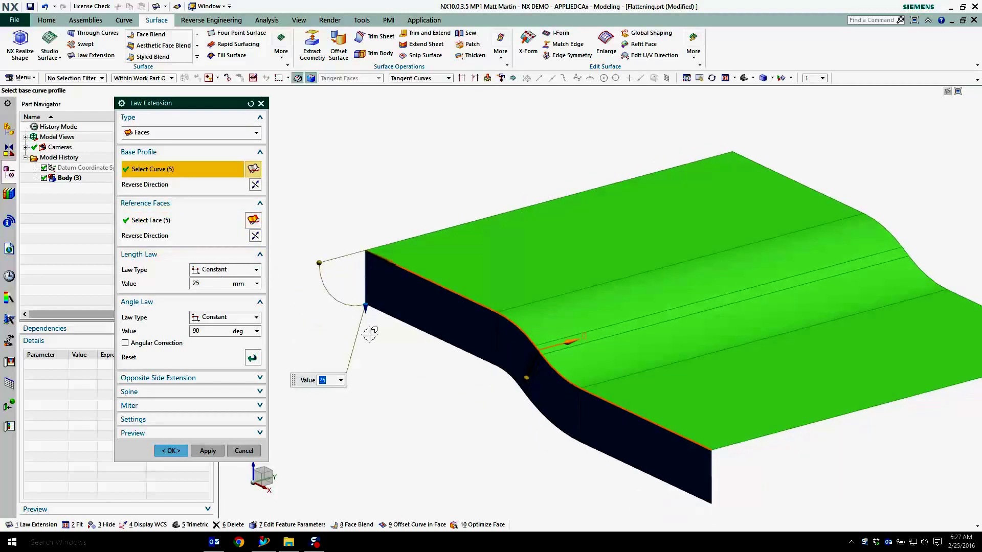
Tilt the extension to a constant angle of 120 degrees from the reference faces.
middle_click_drag(369, 334, 455, 328)
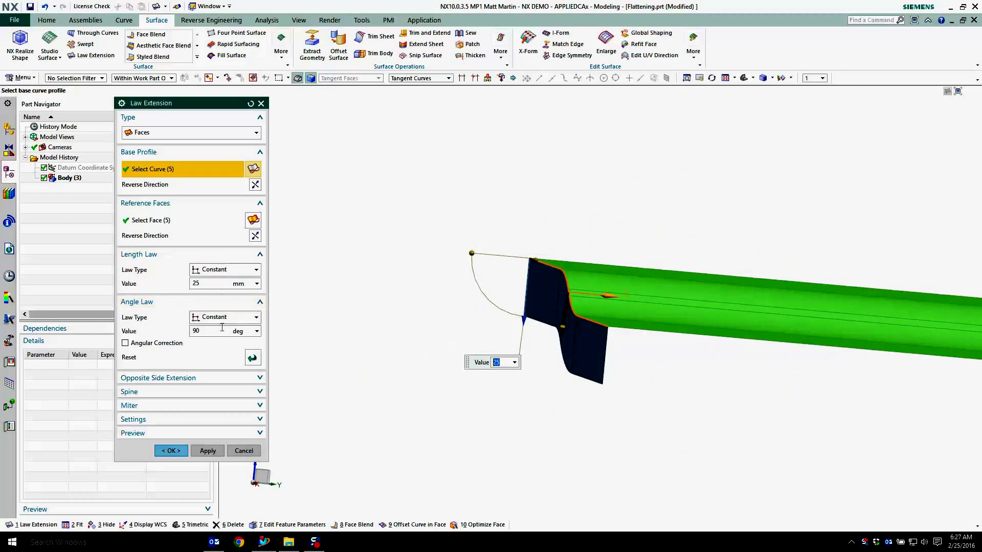
middle_click_drag(582, 281, 593, 257)
left_click_drag(457, 239, 483, 210)
middle_click_drag(353, 287, 514, 279)
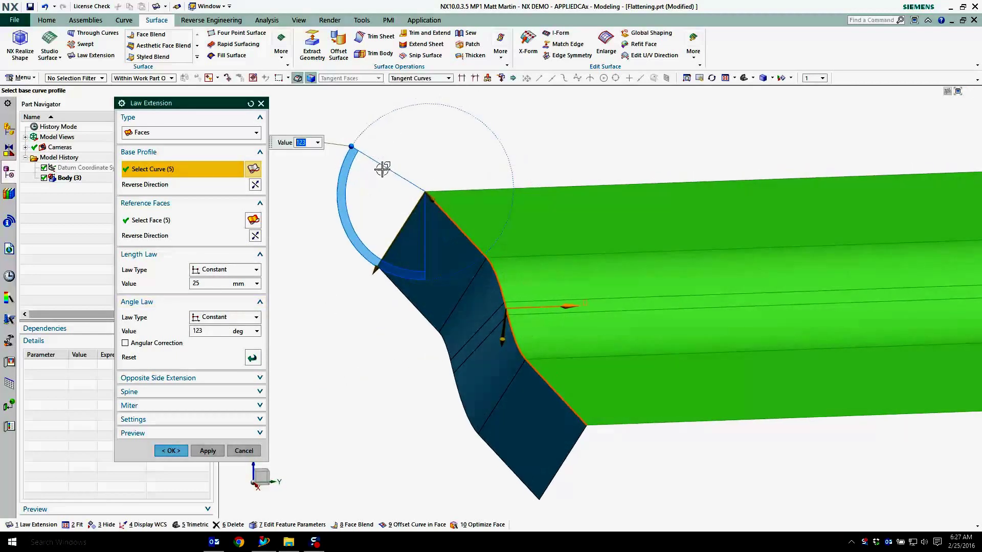
mouse_move(353, 149)
left_mouse_down()
mouse_move(340, 172)
mouse_move(339, 220)
mouse_move(343, 177)
mouse_move(361, 156)
left_mouse_up()
middle_click_drag(361, 156, 483, 299)
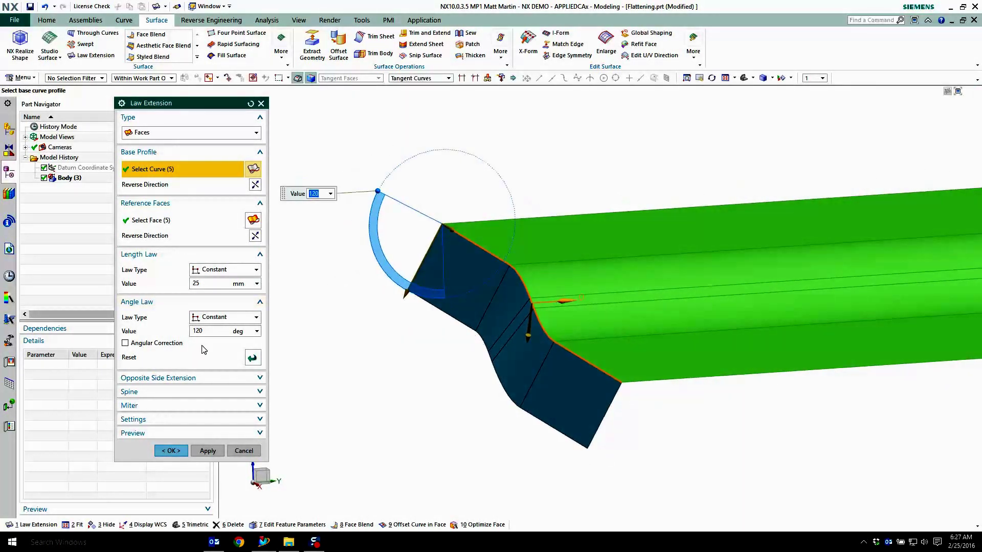
Try a symmetric opposite side extension and set its extension type back to None.
left_click(153, 378)
left_click(221, 393)
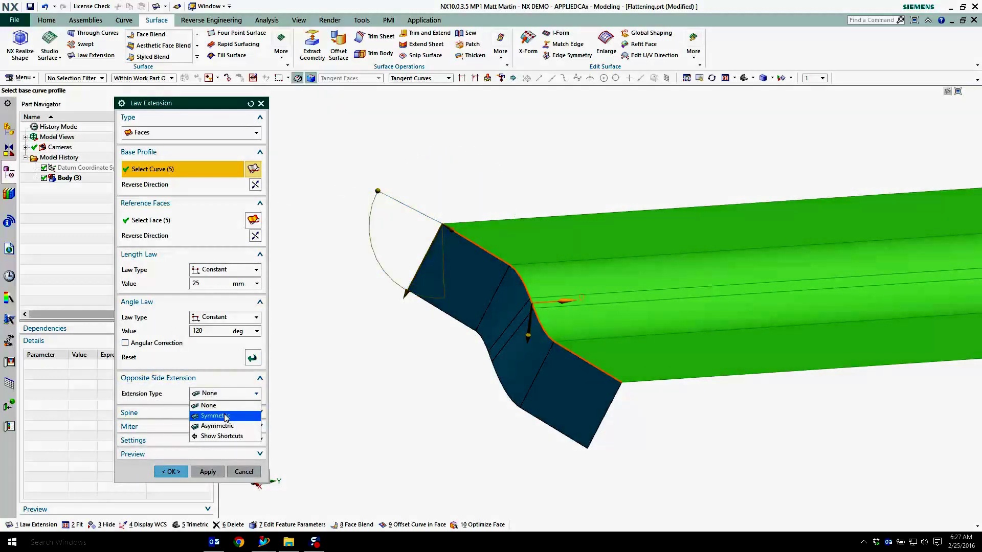
left_click(216, 416)
middle_click_drag(448, 292, 307, 307)
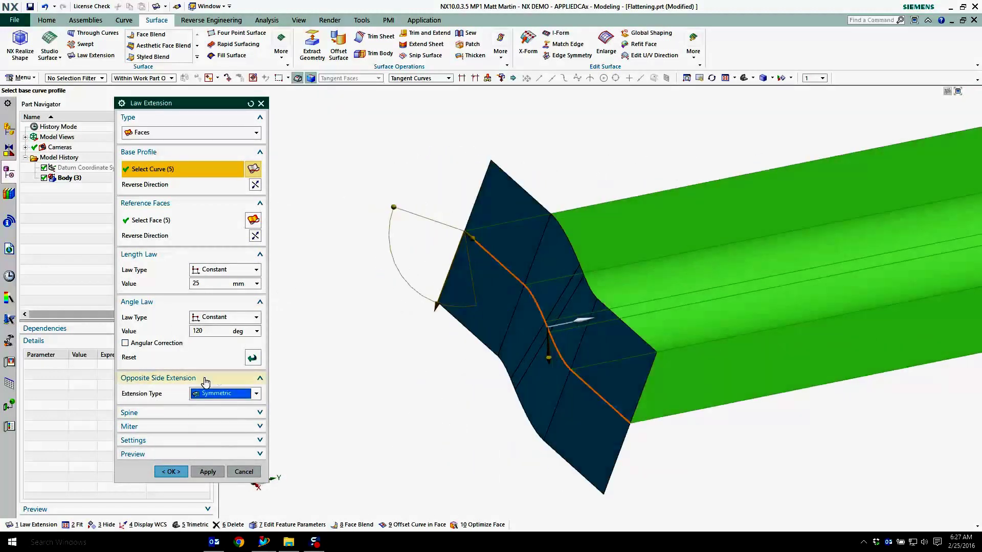
left_click(221, 393)
left_click(216, 405)
middle_click_drag(372, 279, 307, 278)
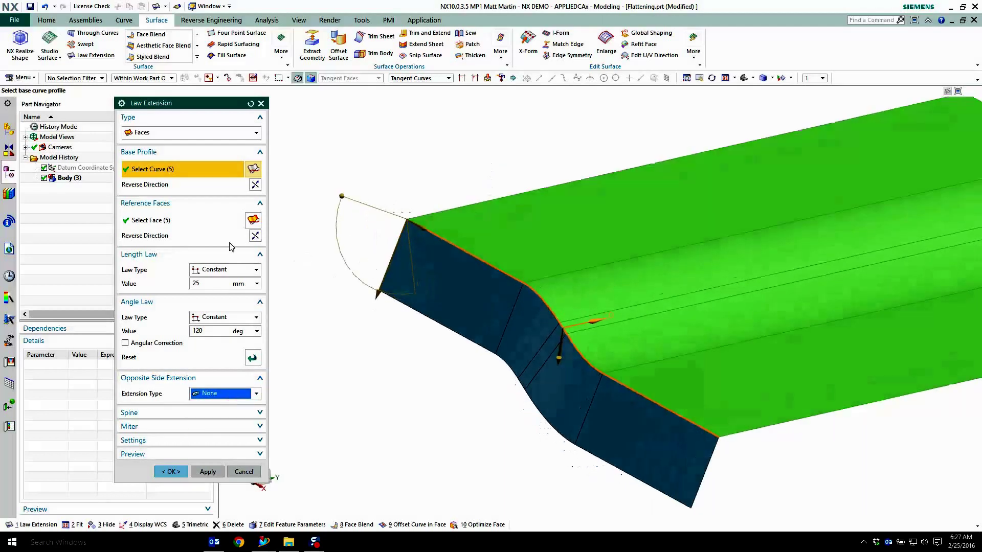
Taper the extension with a linear length law from 39 mm at the start to 9 mm at the end, and switch the law to Cubic.
left_click(236, 272)
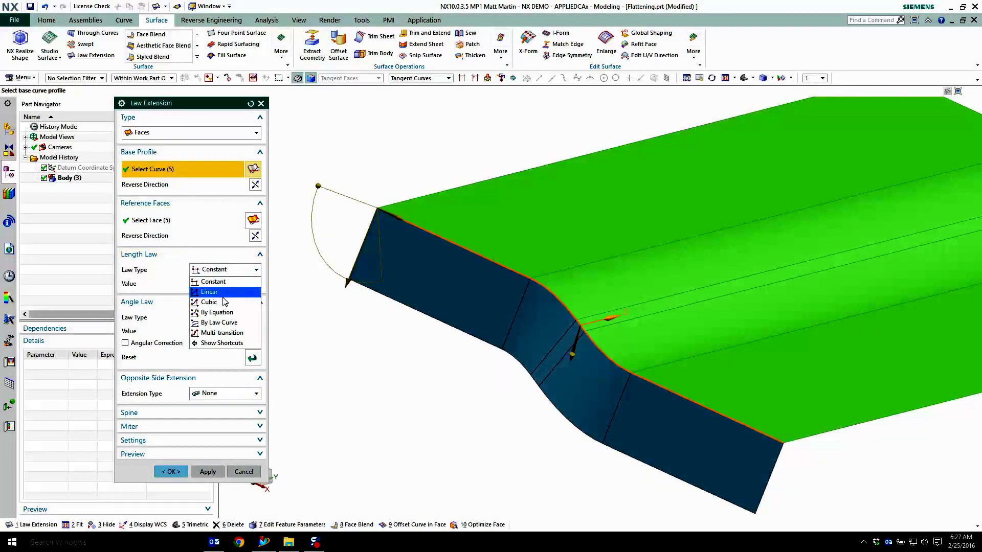
left_click(203, 292)
middle_click_drag(444, 347, 476, 333)
left_click(214, 272)
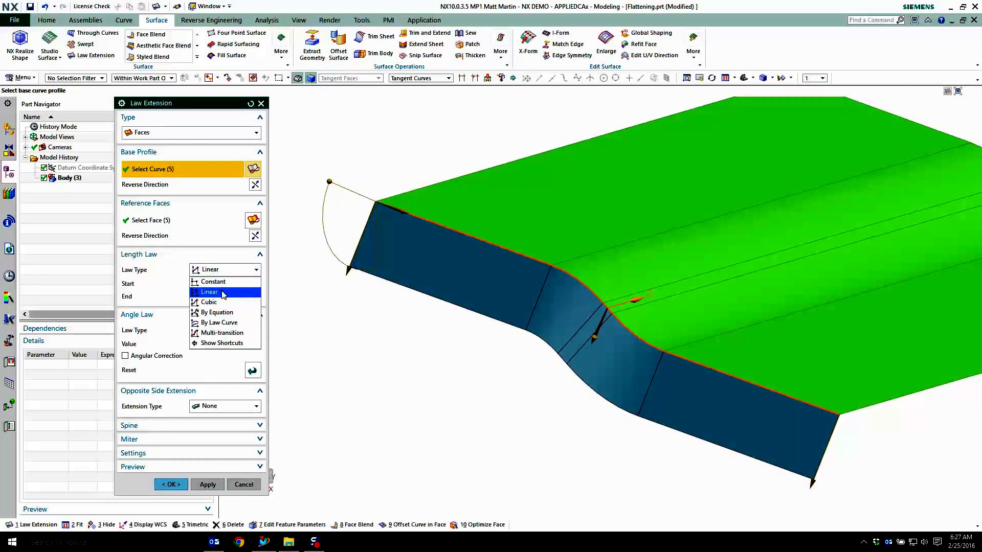
left_click(223, 294)
left_click_drag(811, 483, 829, 442)
left_click_drag(348, 273, 304, 423)
left_click(230, 270)
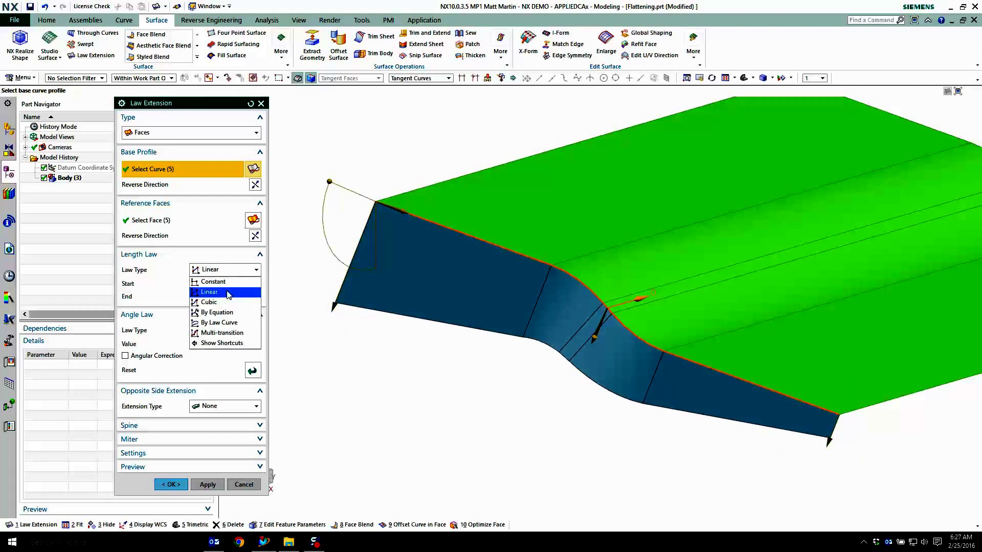
left_click(220, 302)
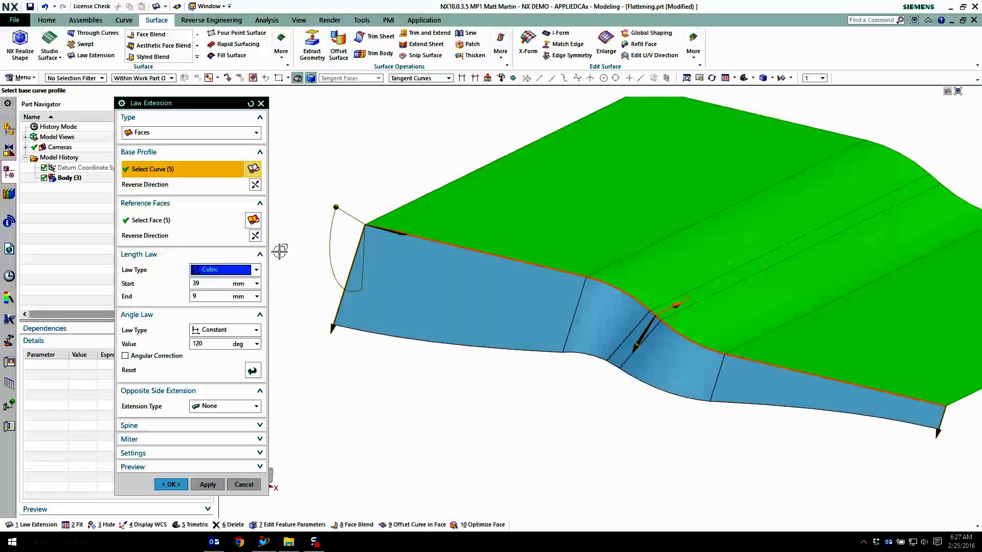
Try a multi-transition length law with lengths of 33, 14 and 34 mm at about 15, 30 and 60% arc length, and restore Constant.
left_click(254, 269)
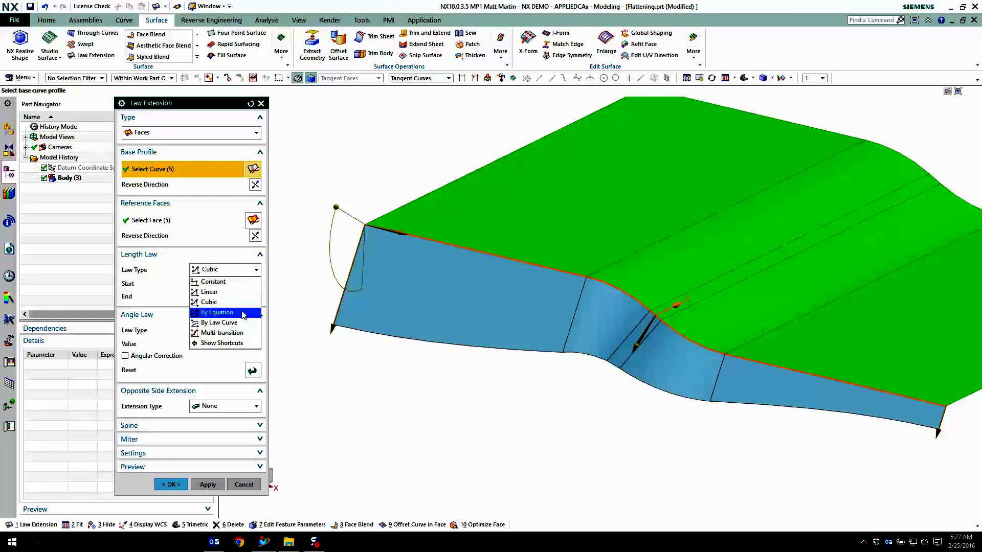
left_click(225, 334)
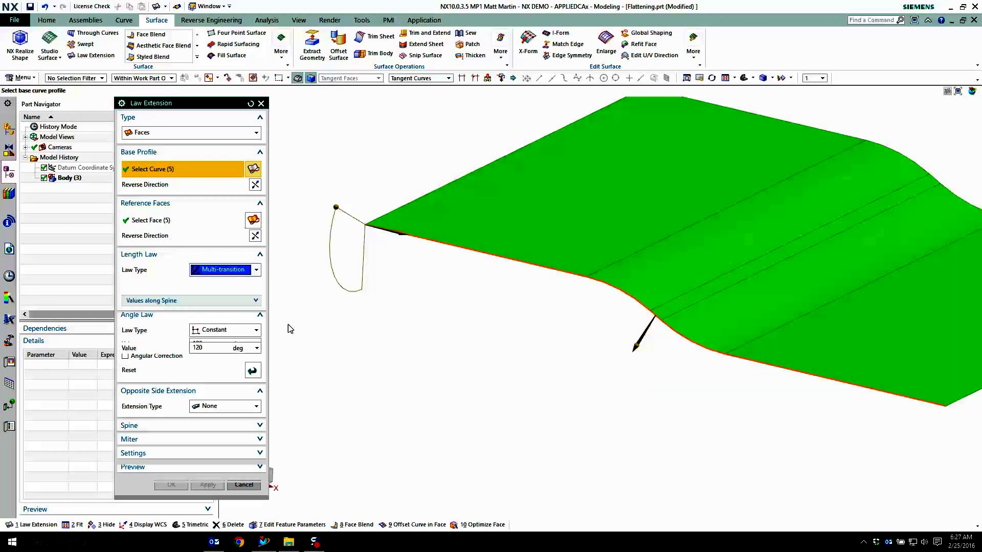
left_click(452, 242)
left_click_drag(436, 296, 424, 334)
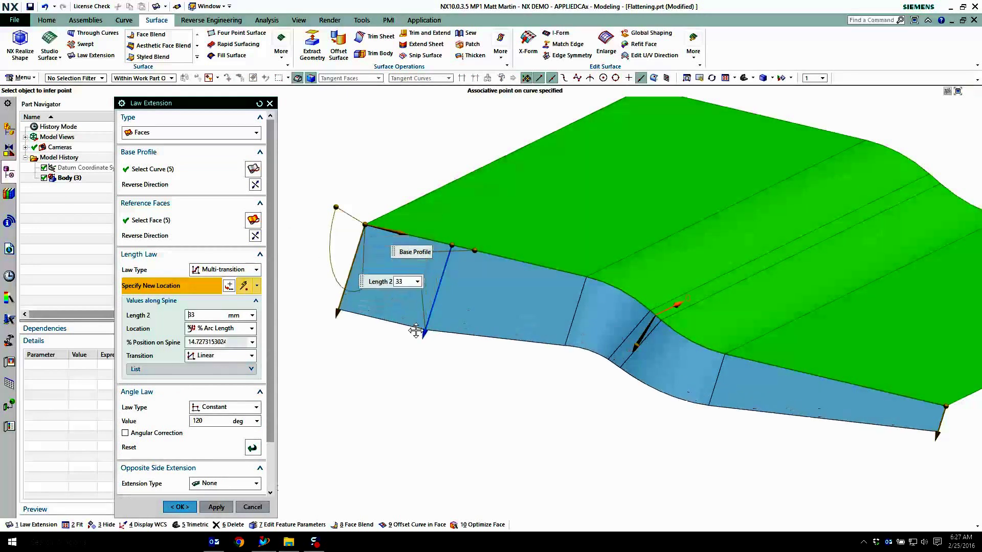
left_click(543, 265)
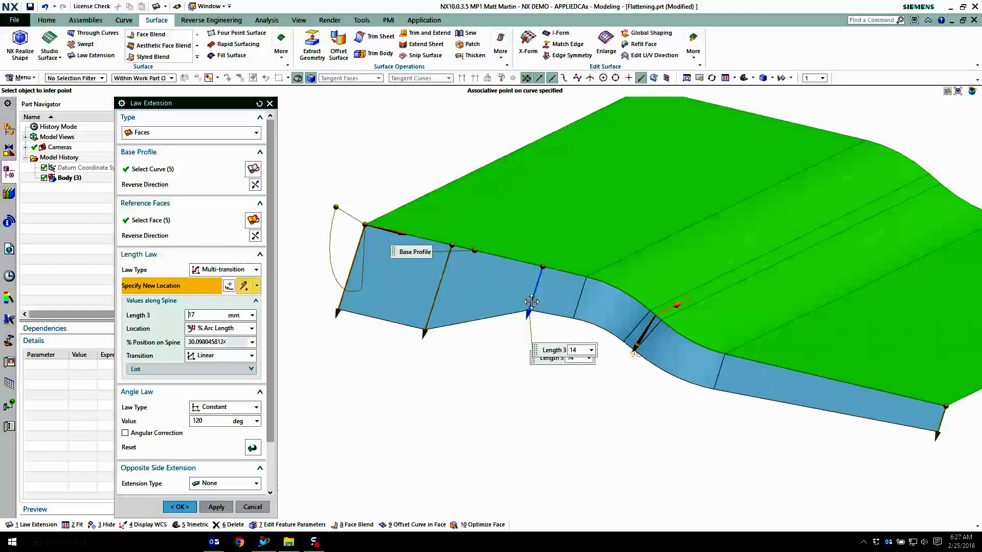
left_click(712, 346)
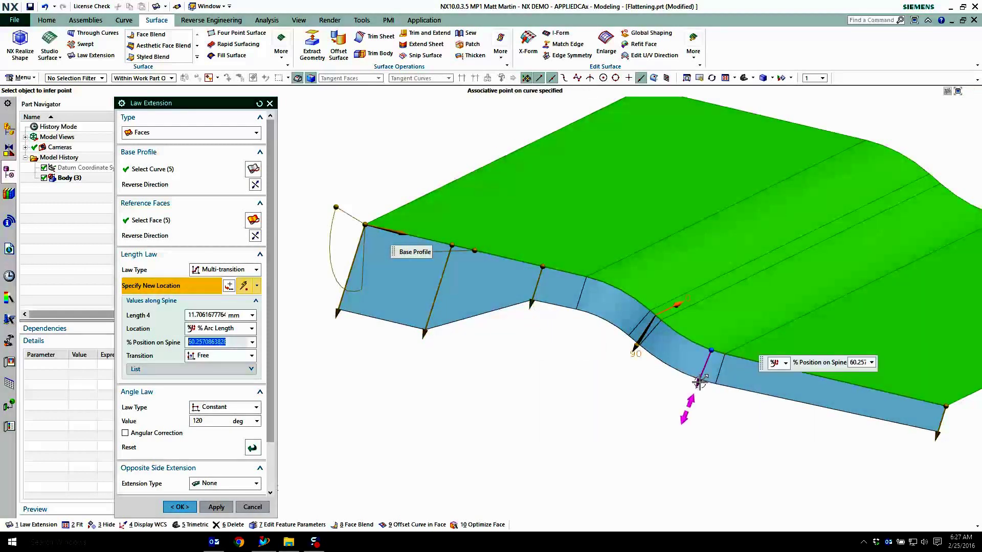
left_click_drag(679, 424, 670, 435)
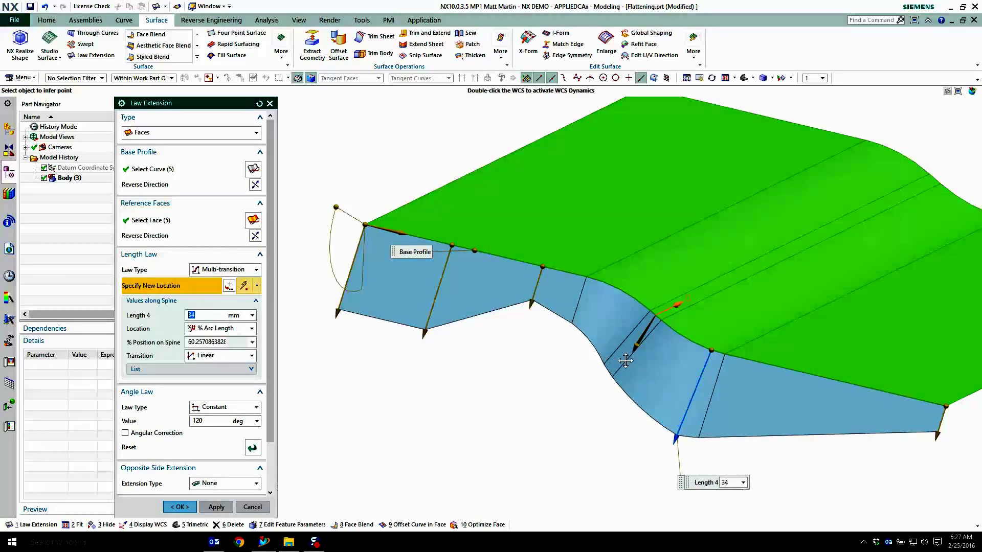
middle_click_drag(624, 359, 274, 331)
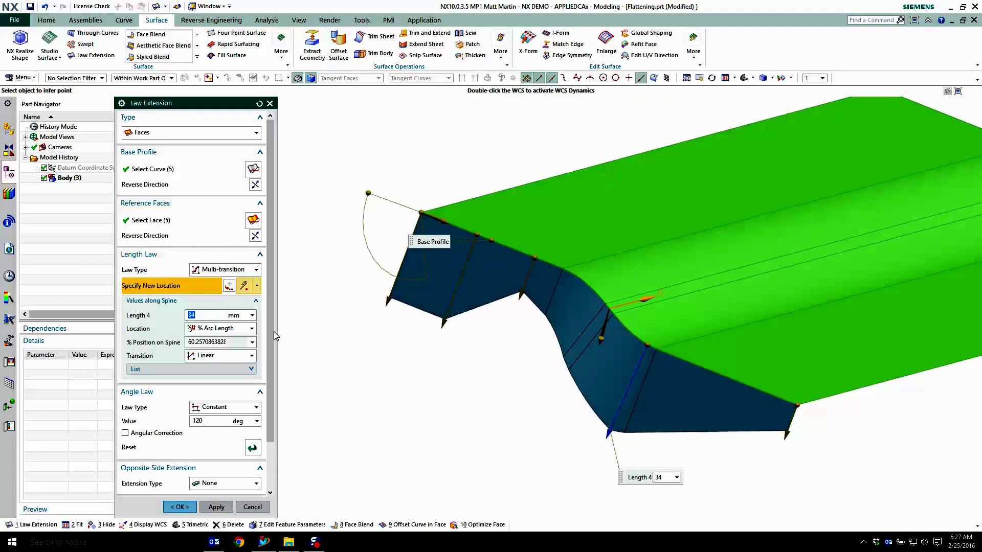
left_click(233, 270)
left_click(231, 282)
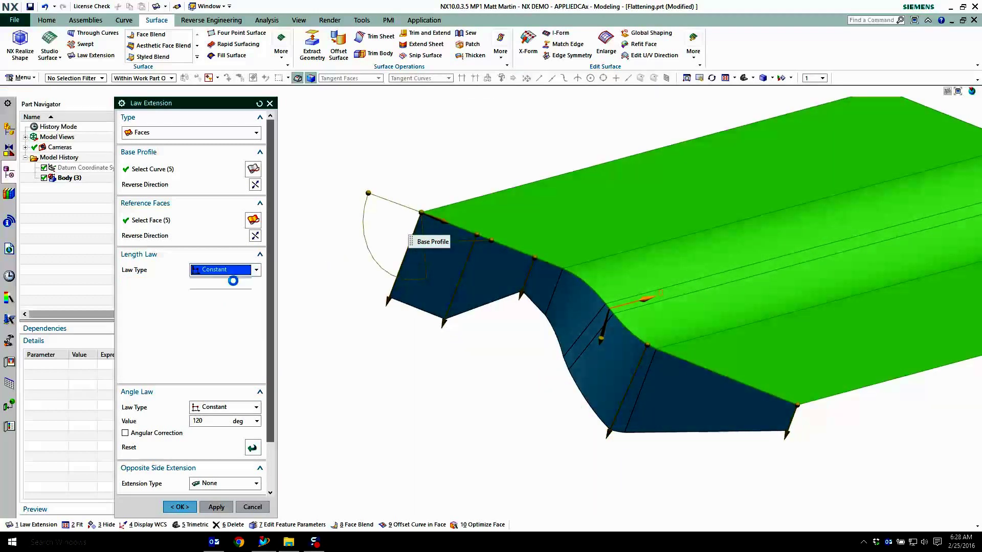
Change the extension's angle law to Linear with an end angle of 46 degrees.
left_click(227, 318)
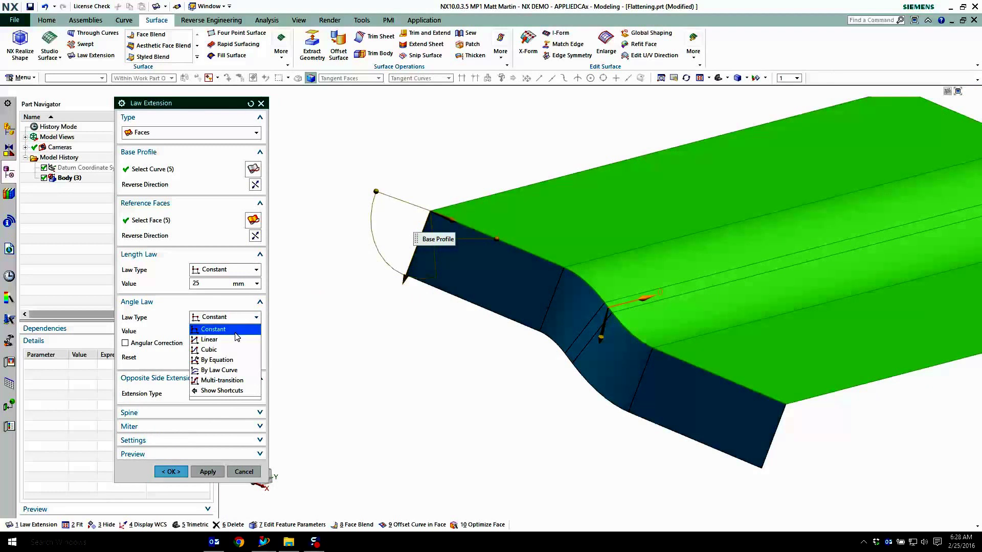
left_click(237, 339)
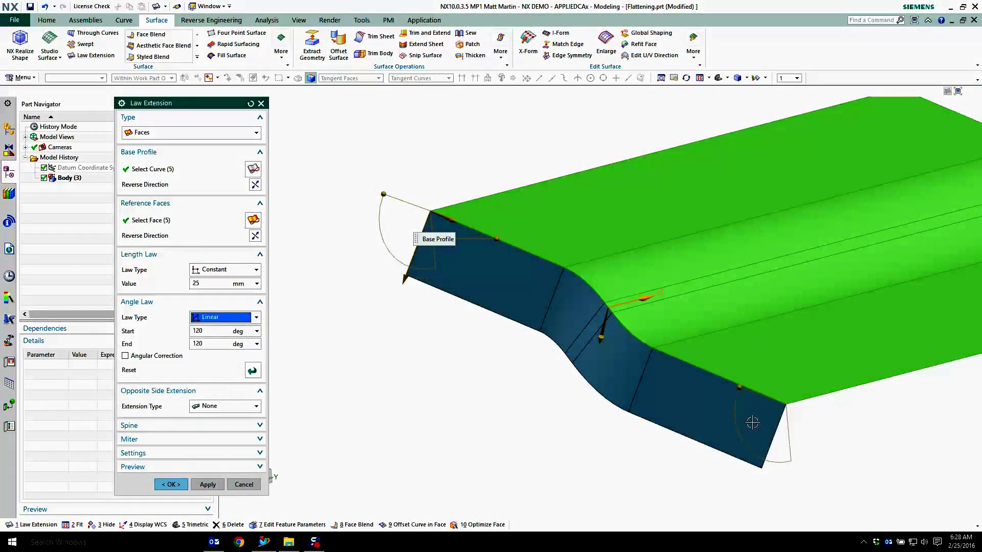
left_click_drag(739, 388, 504, 353)
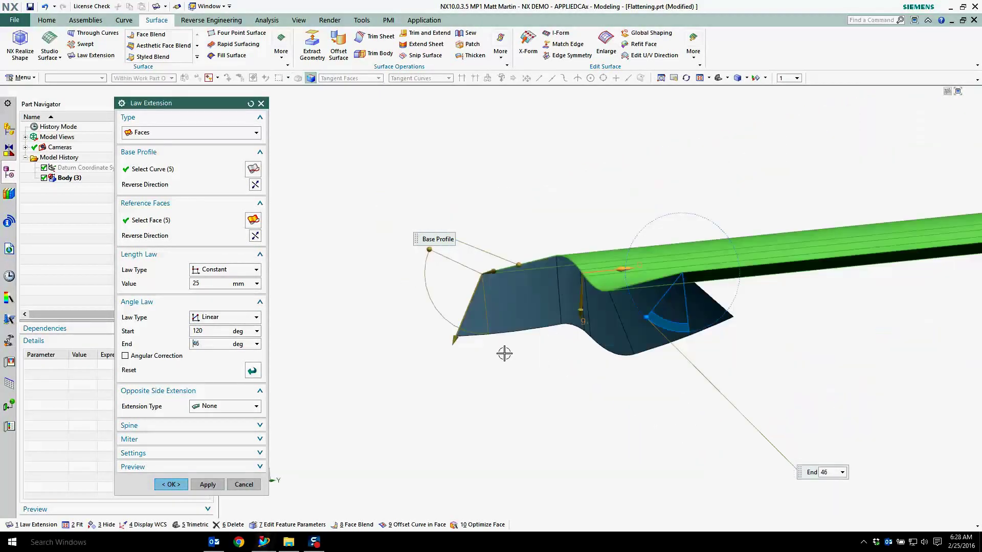
Switch the extension's angle law to Cubic, keeping its start and end angles.
left_click(253, 317)
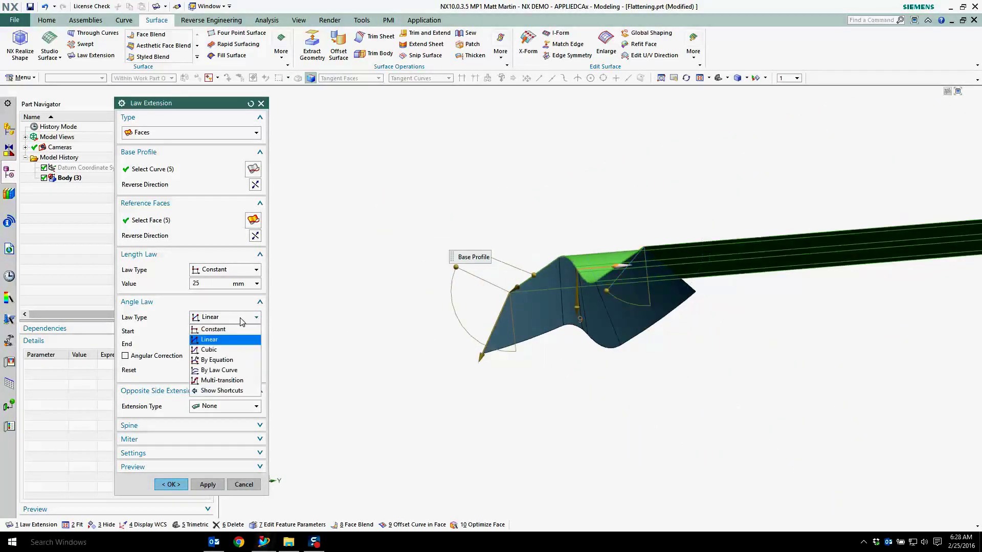
left_click(236, 349)
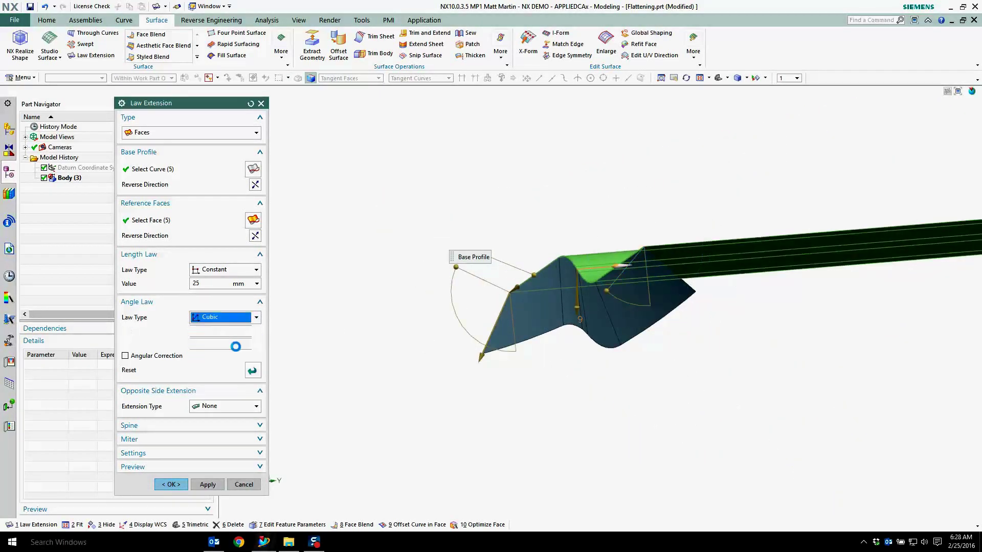
left_click(250, 321)
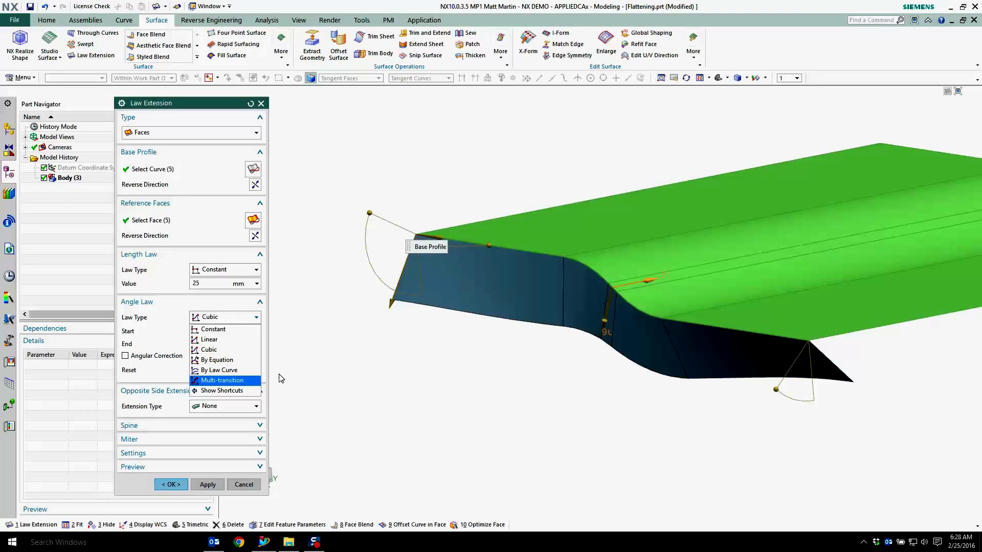
left_click(167, 371)
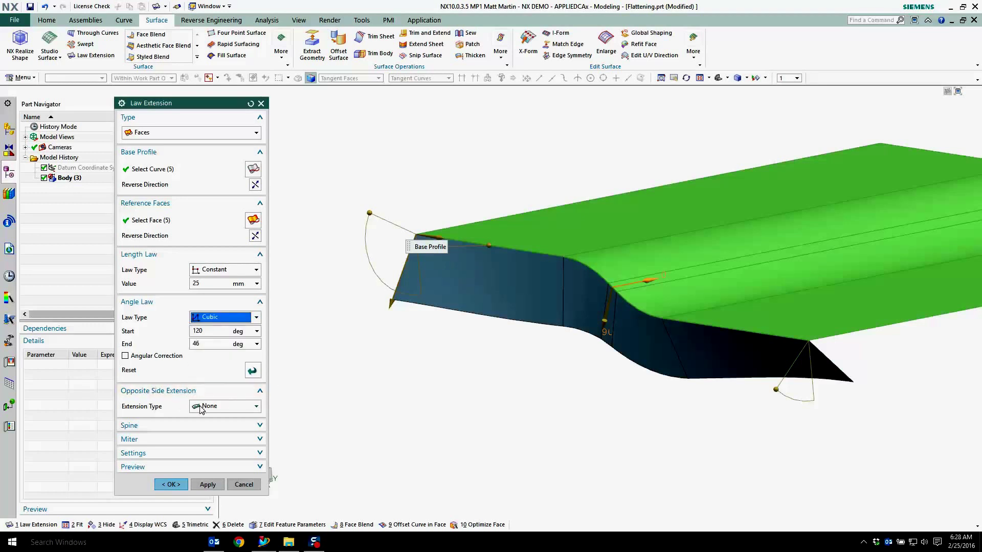
middle_click_drag(331, 355, 341, 378)
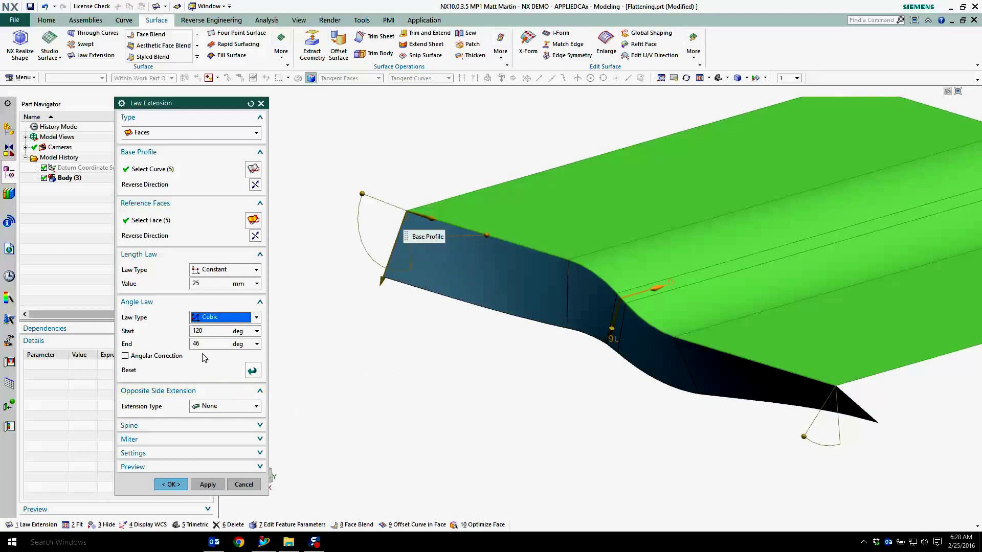
Create the flange along the sheet's front edge from the current Law Extension settings.
left_click(171, 484)
middle_click_drag(620, 395, 651, 393)
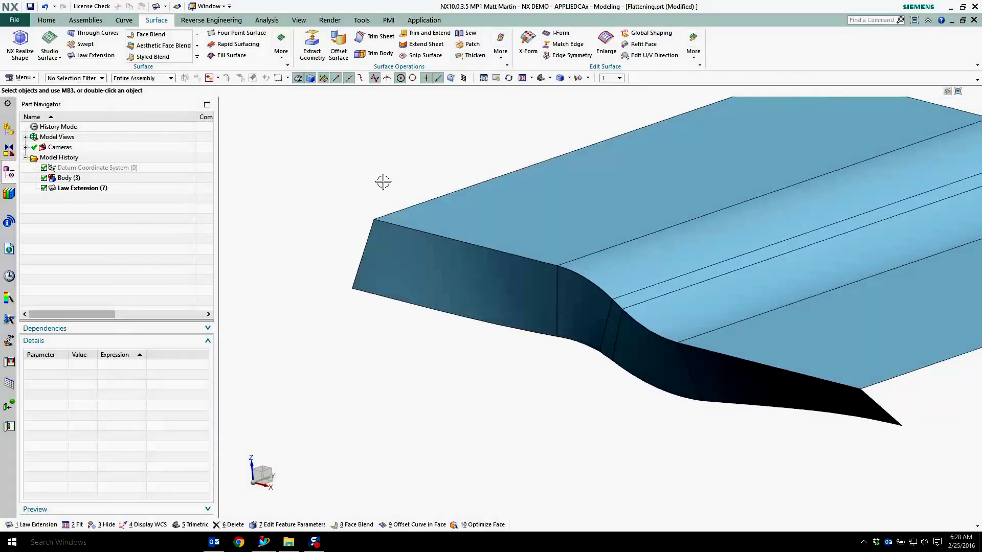
left_click(46, 20)
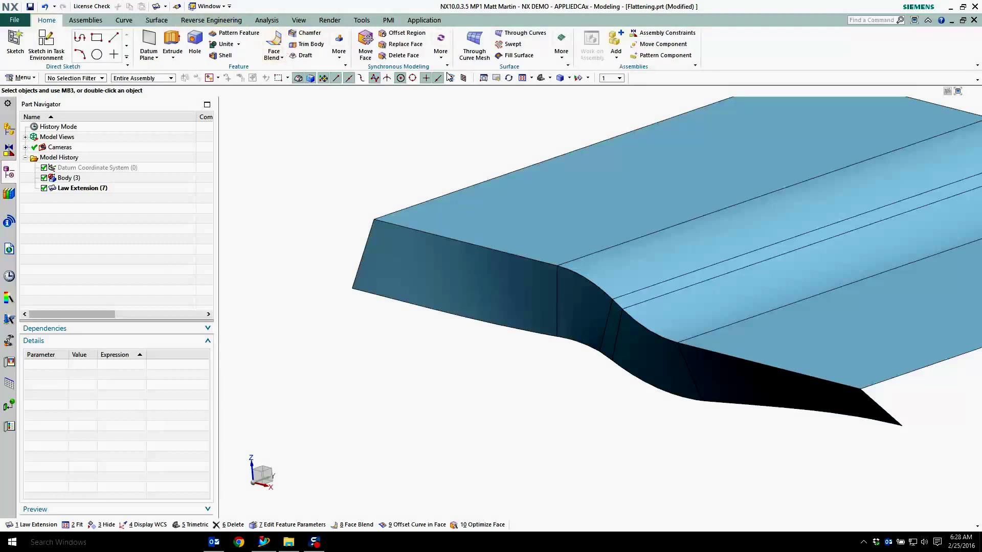
left_click(281, 58)
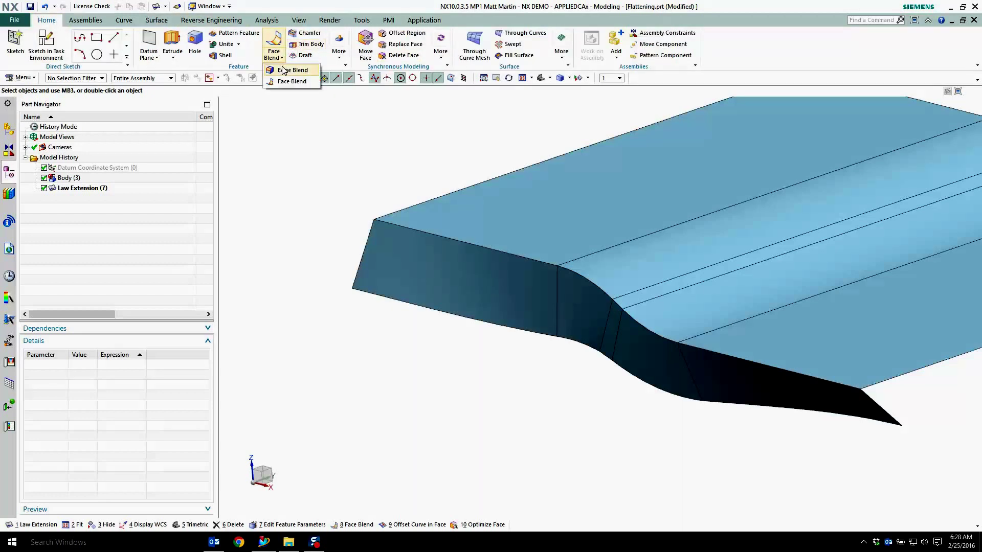
left_click(283, 70)
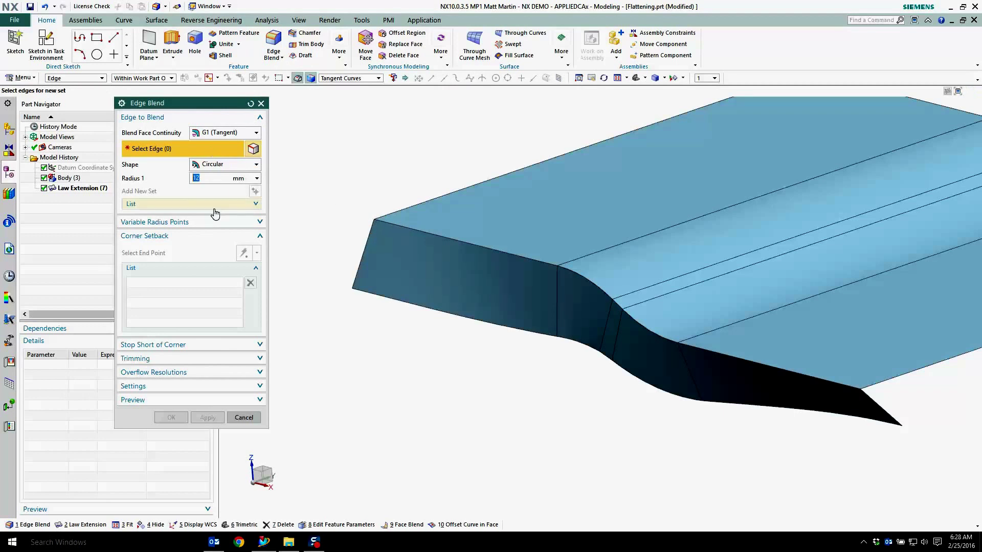
left_click(244, 416)
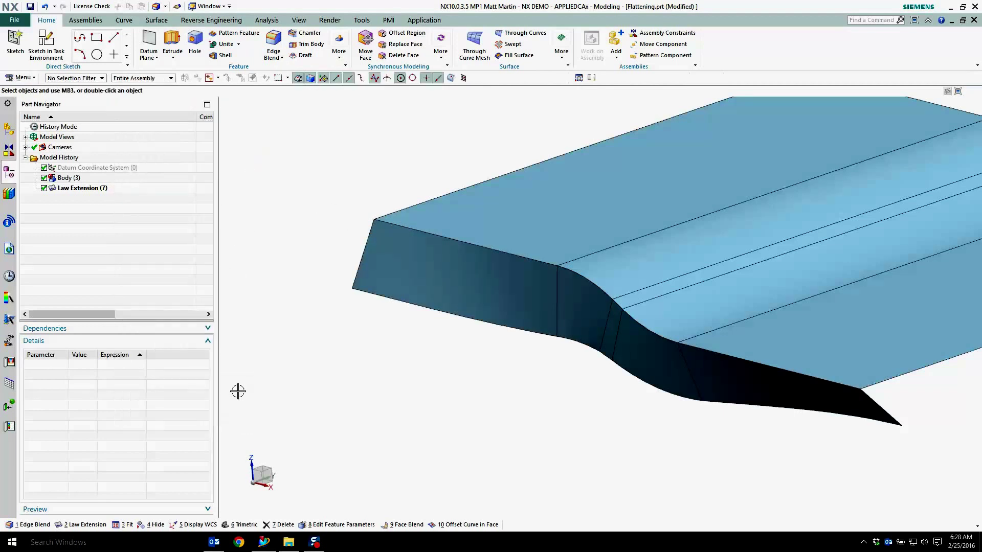
Sew the law extension flange to the main sheet body, using the main sheet as the target.
left_click(336, 60)
left_click(526, 270)
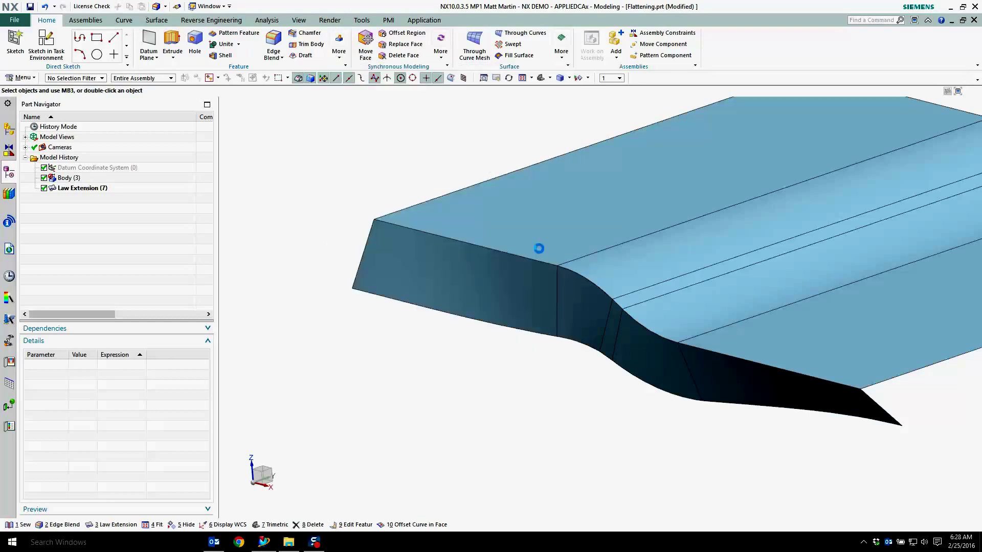
left_click(532, 250)
left_click(409, 292)
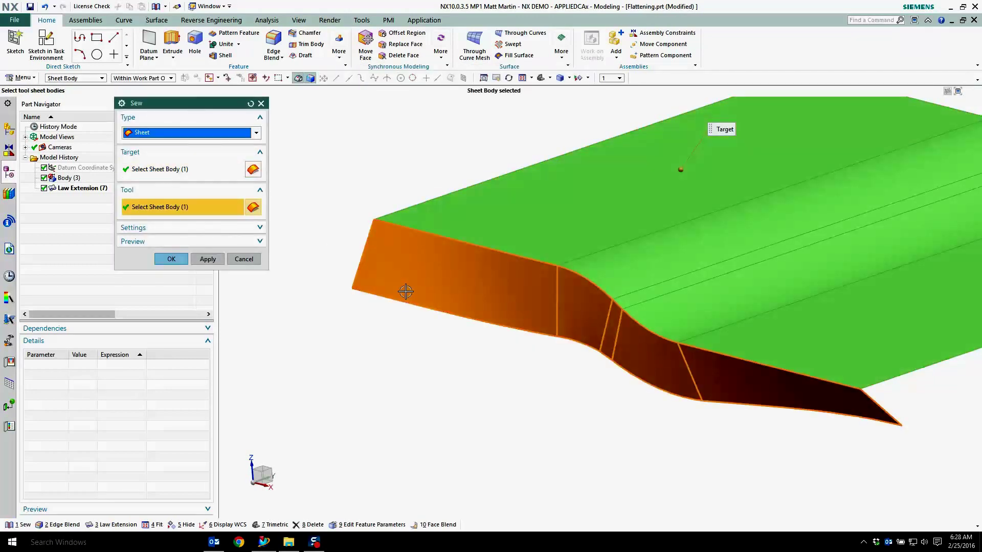
middle_click(406, 291)
Blend the tangent edge chain between the sheet and the flange with a circular radius of 12 mm.
left_click(273, 44)
left_click(420, 229)
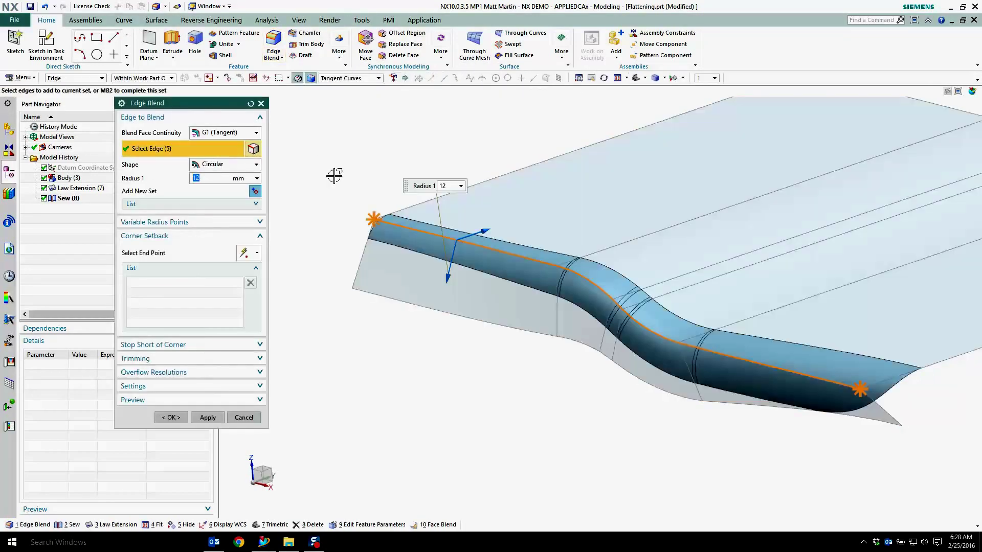
left_click(176, 420)
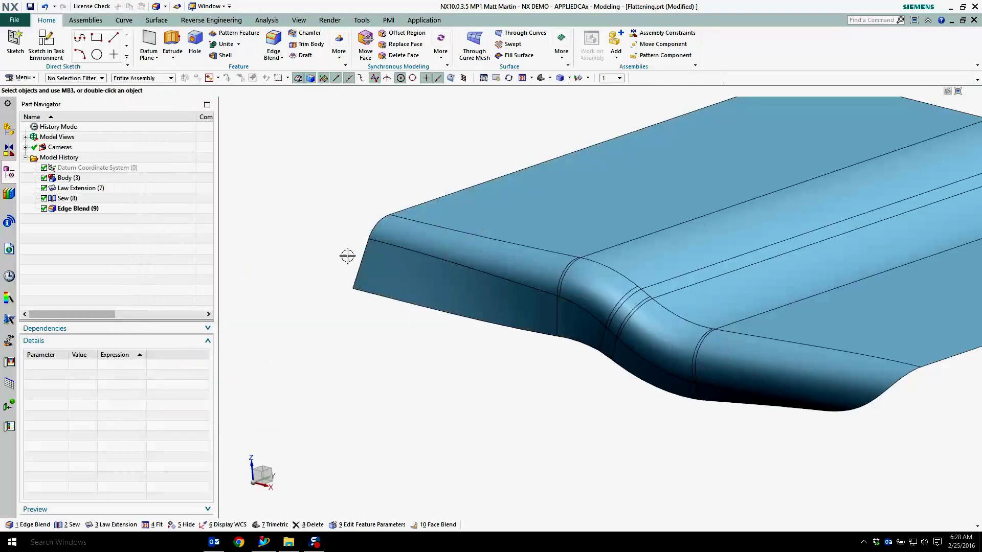
middle_click_drag(323, 243, 193, 250)
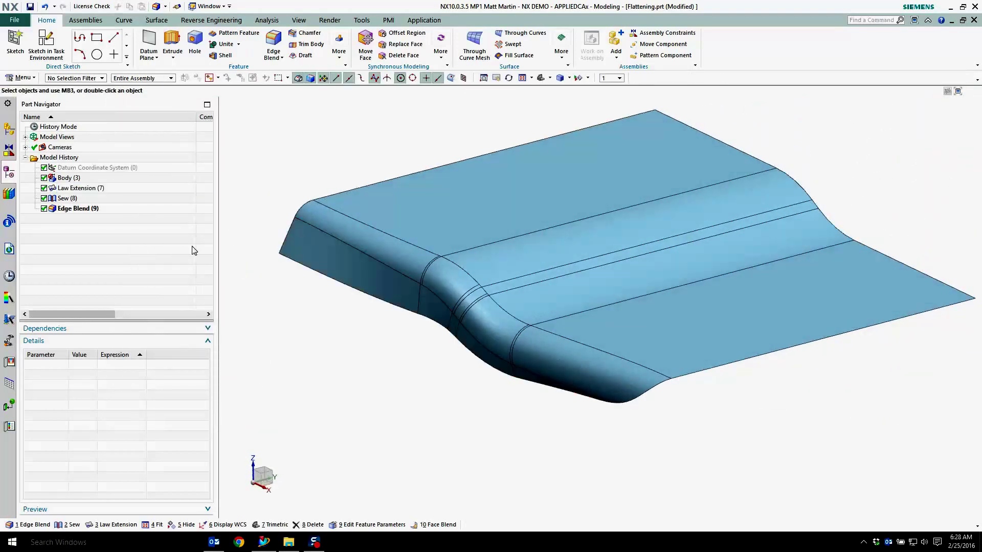
Delete the edge blend, the sew and the law extension features from the model history.
left_click(101, 214)
key("Delete")
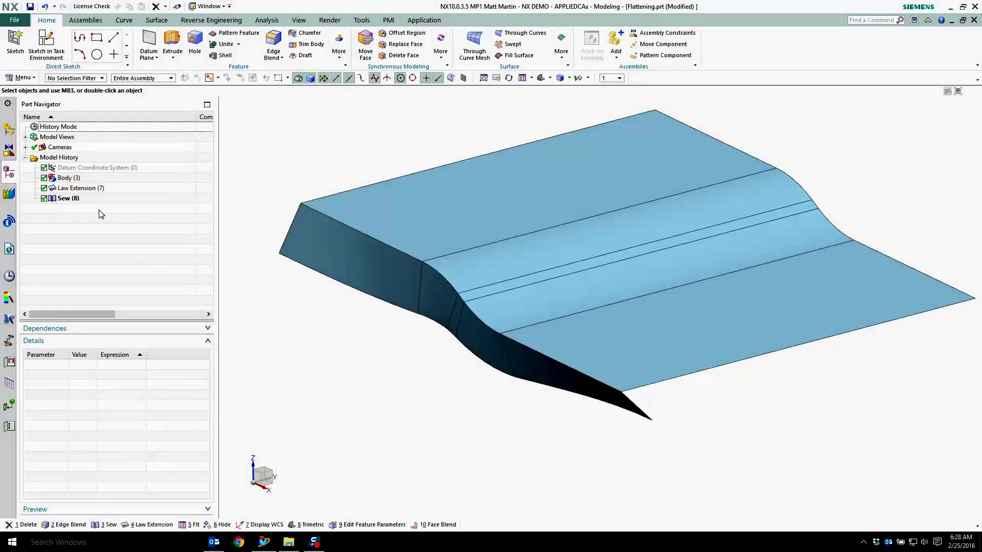
left_click(80, 199)
key("Delete")
left_click(80, 189)
key("Delete")
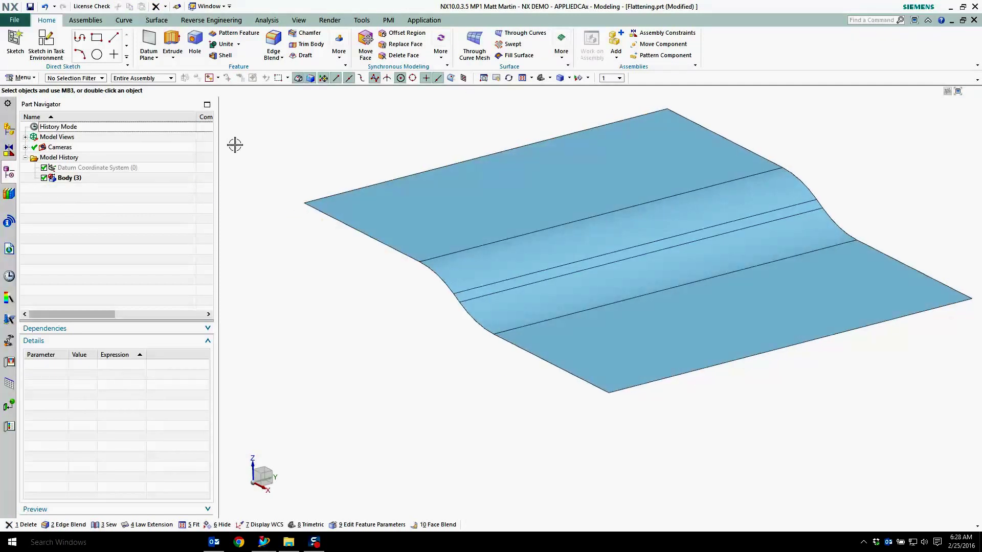
Set up a variable Offset Curve in Face from the long edge of the sheet's lower flat face, across all five tangent faces.
left_click(124, 19)
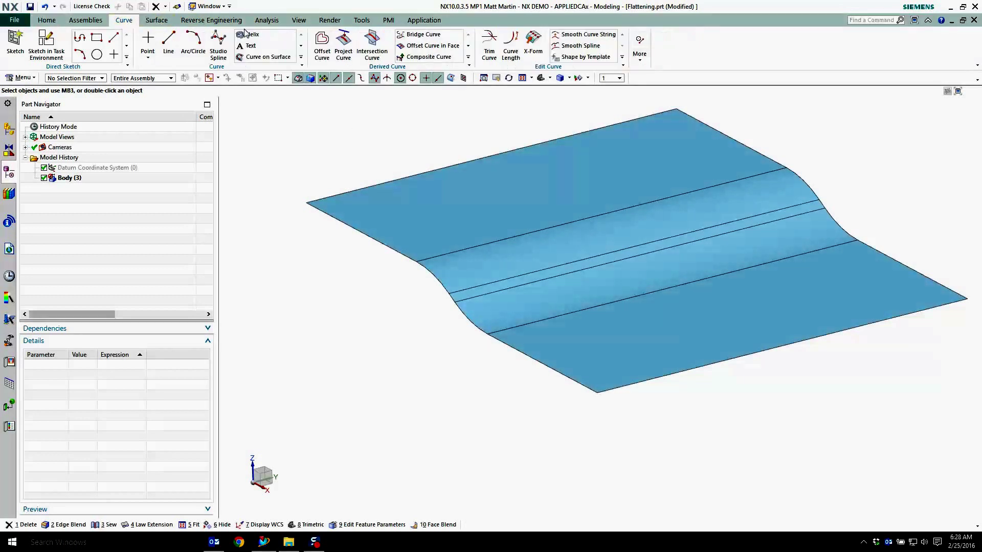
left_click(423, 47)
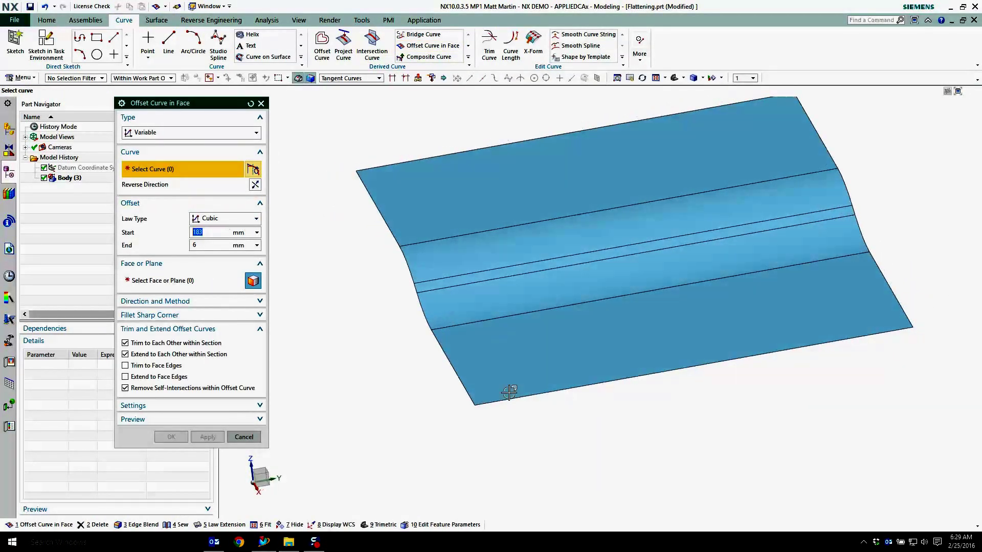
left_click(507, 397)
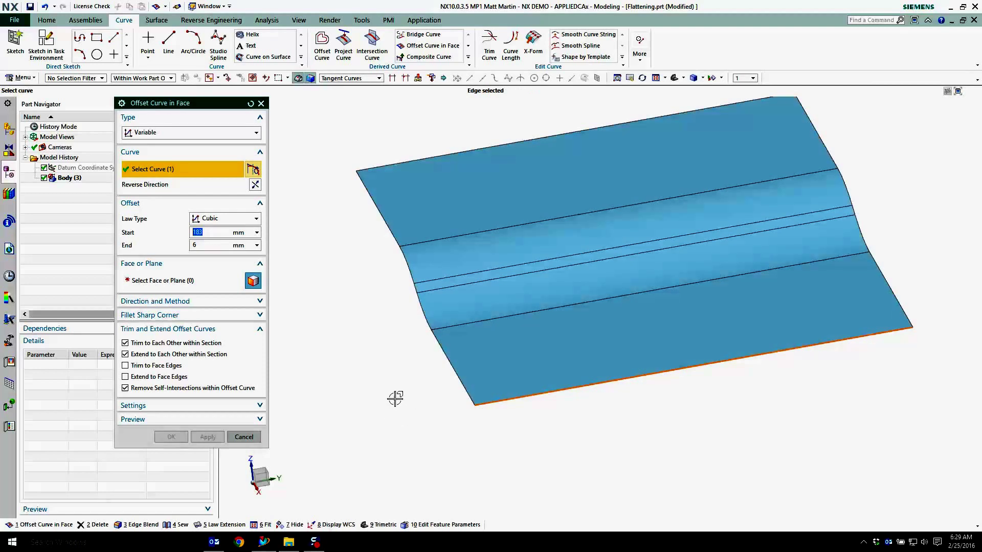
left_click(168, 281)
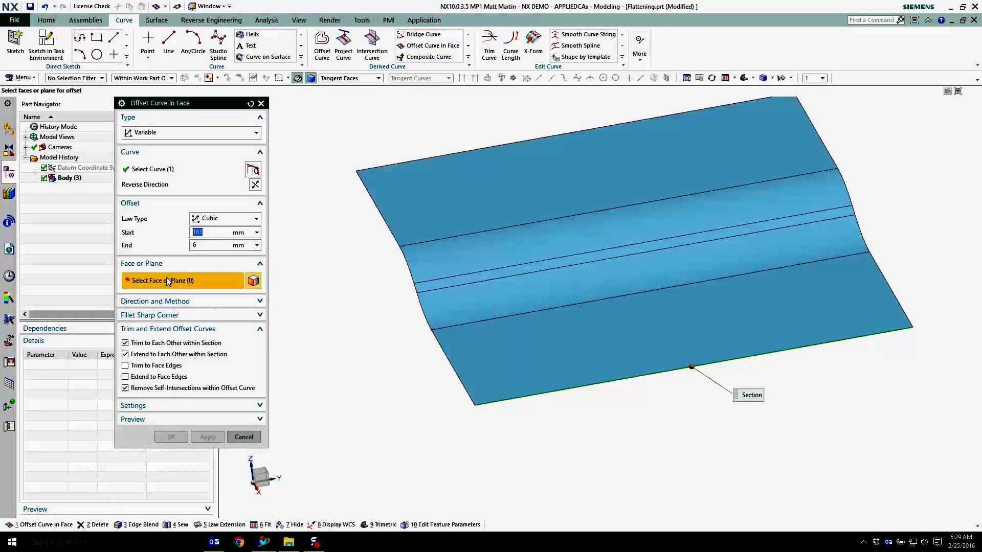
left_click(445, 220)
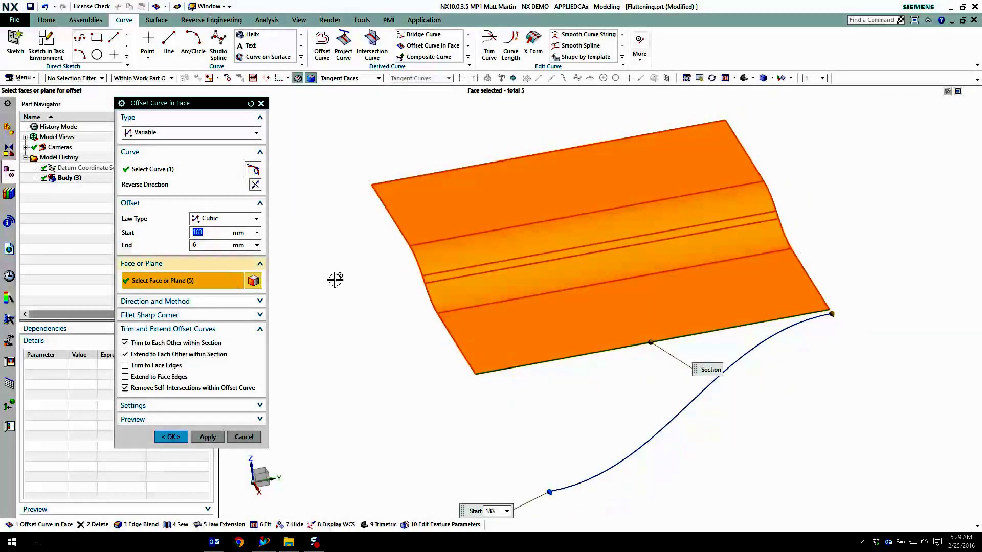
middle_click_drag(625, 402, 620, 405)
scroll(603, 421, "down", 2)
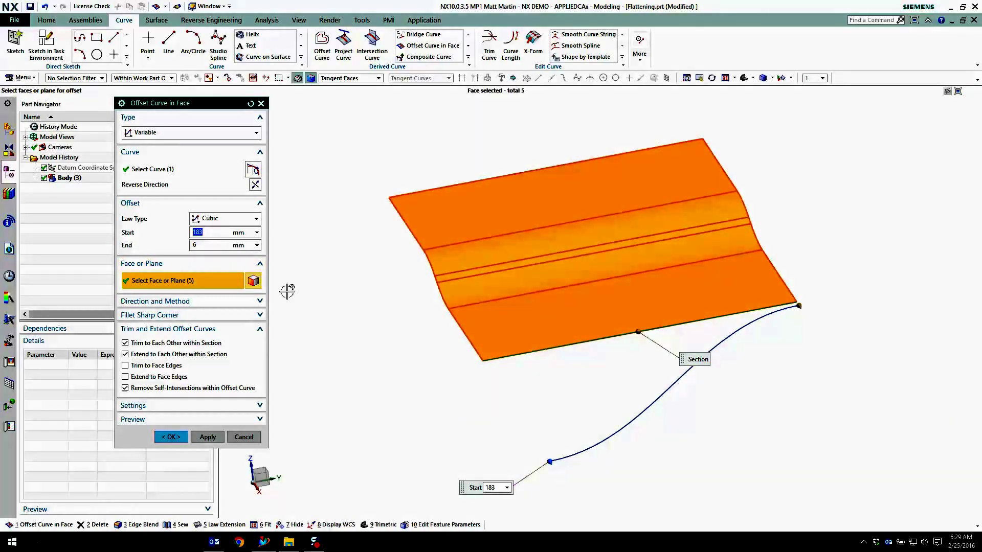
Reverse the offset direction onto the sheet and create the curve with a cubic offset from 183 mm to 6 mm.
left_click(255, 185)
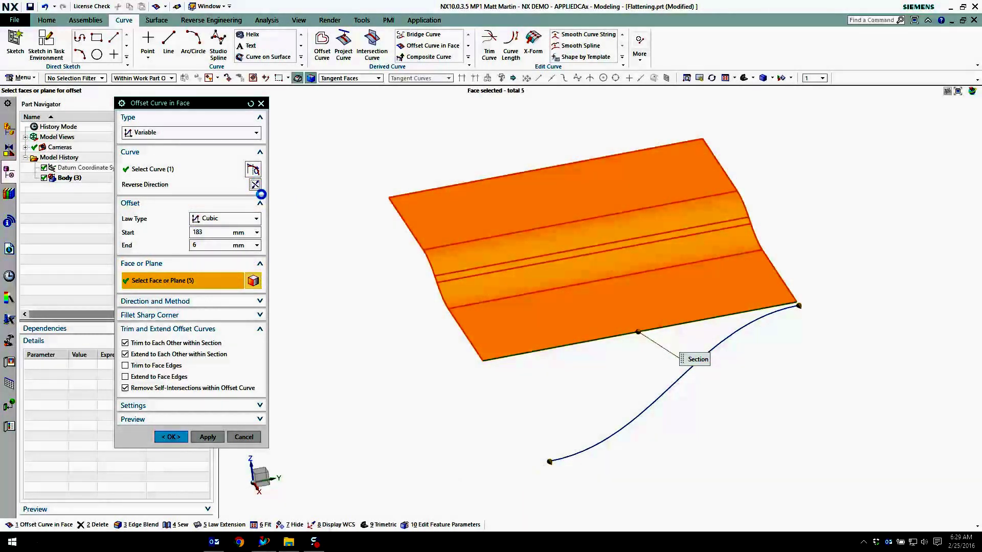
middle_click_drag(660, 358, 339, 228)
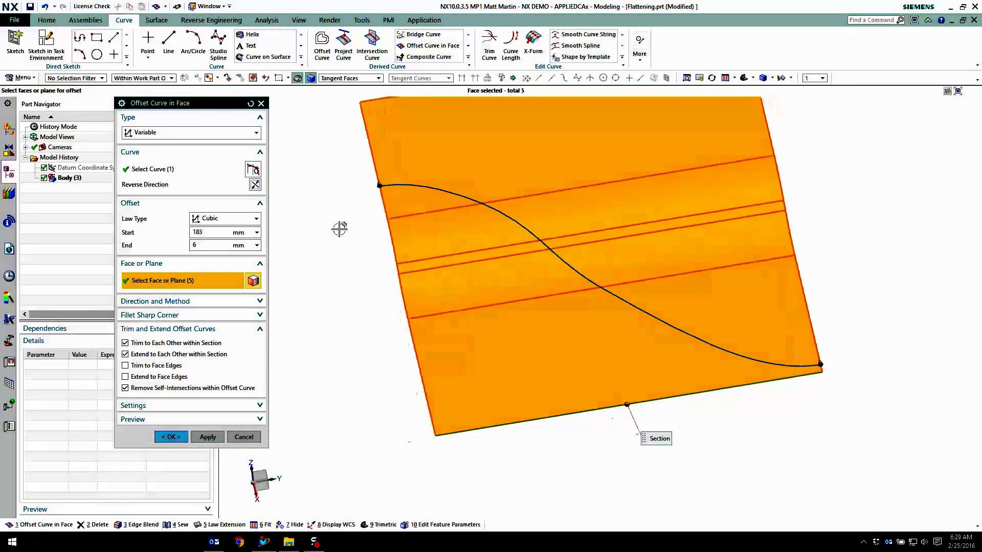
left_click(176, 437)
middle_click_drag(341, 267, 137, 35)
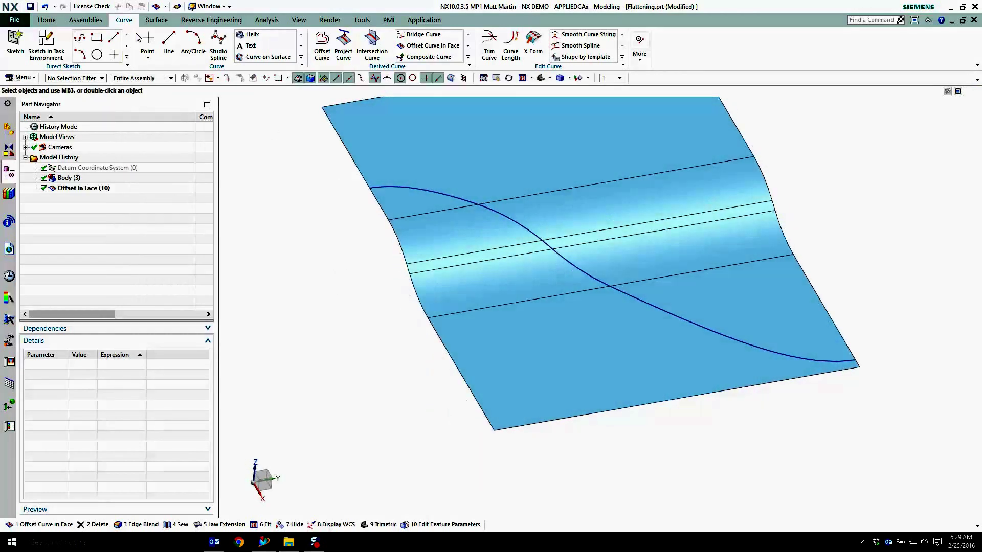
Set up a Law Extension with the S-shaped offset curve as base profile and the sheet's five tangent faces as reference.
left_click(148, 24)
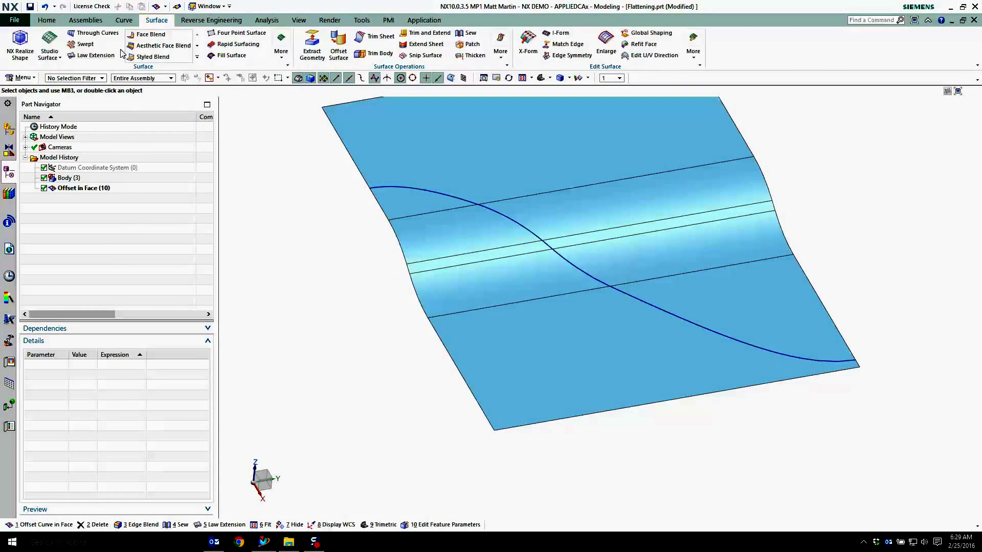
left_click(93, 57)
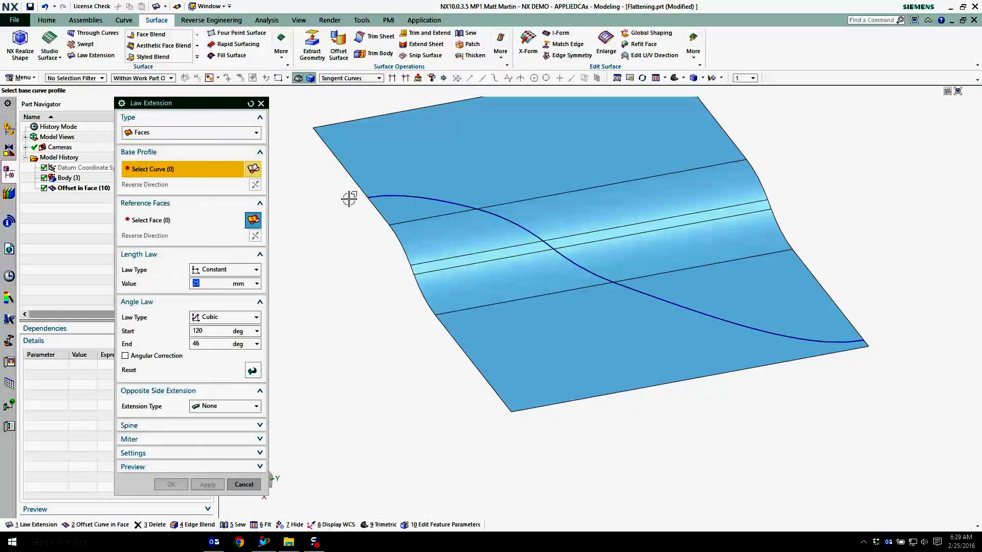
left_click(383, 196)
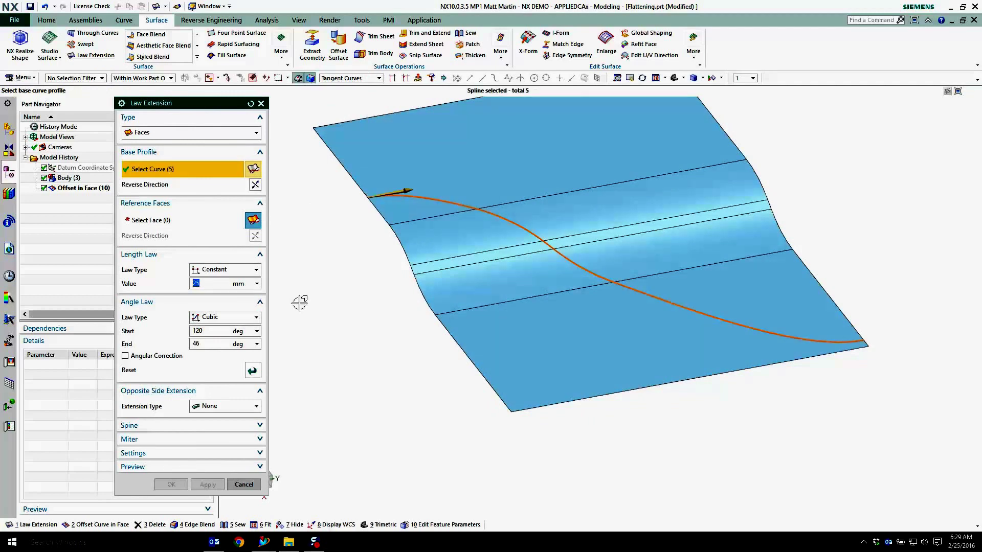
left_click(148, 220)
left_click(358, 169)
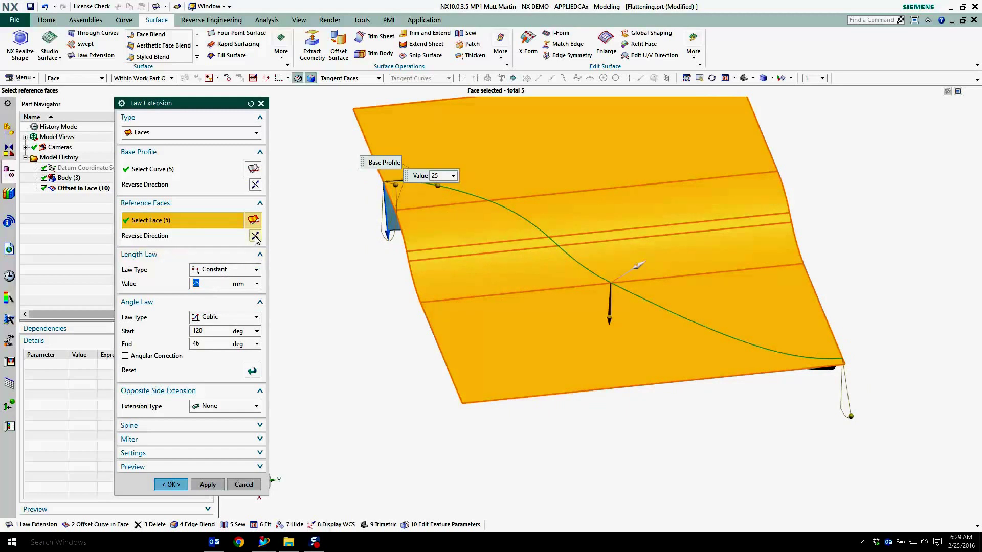
Try reversing the reference face direction of the extension, and flip it back.
left_click(255, 236)
middle_click_drag(256, 240, 276, 240)
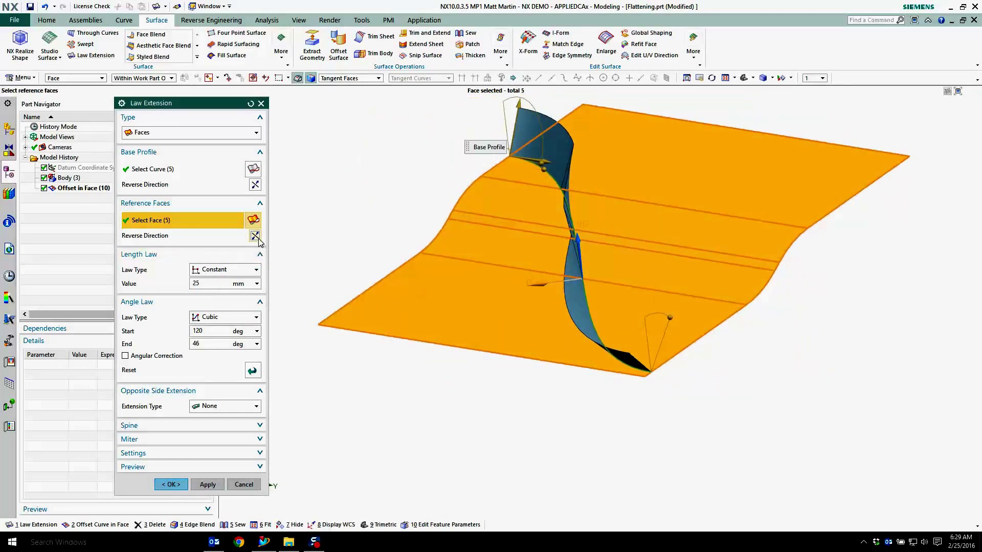
left_click(255, 236)
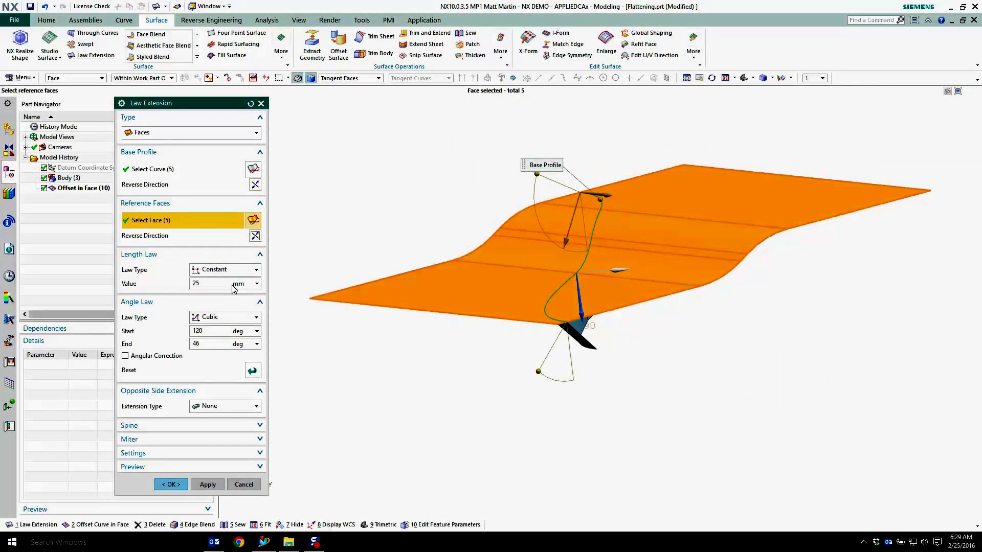
Change the extension's angle law to Constant with a value of 150 degrees.
left_click(226, 318)
left_click(224, 329)
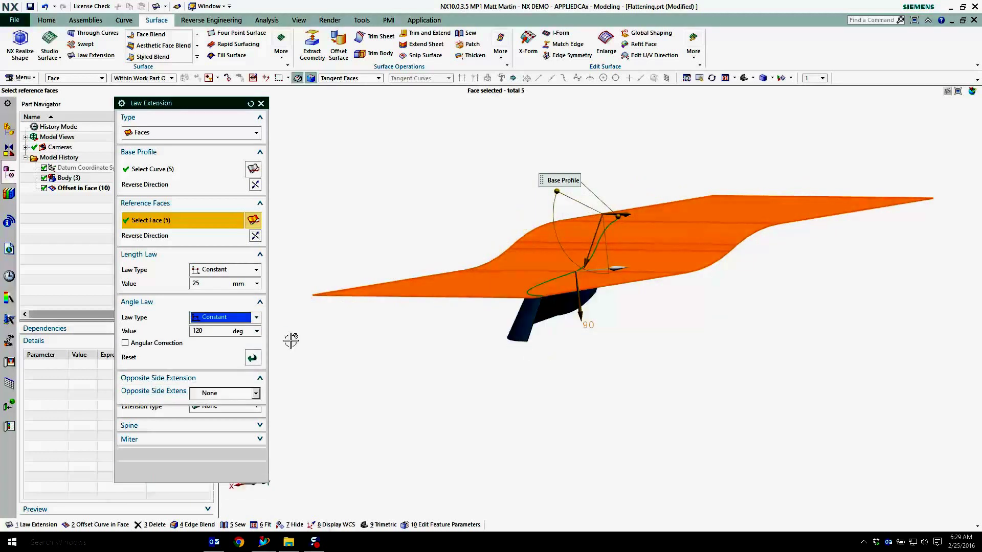
middle_click_drag(412, 346, 514, 232)
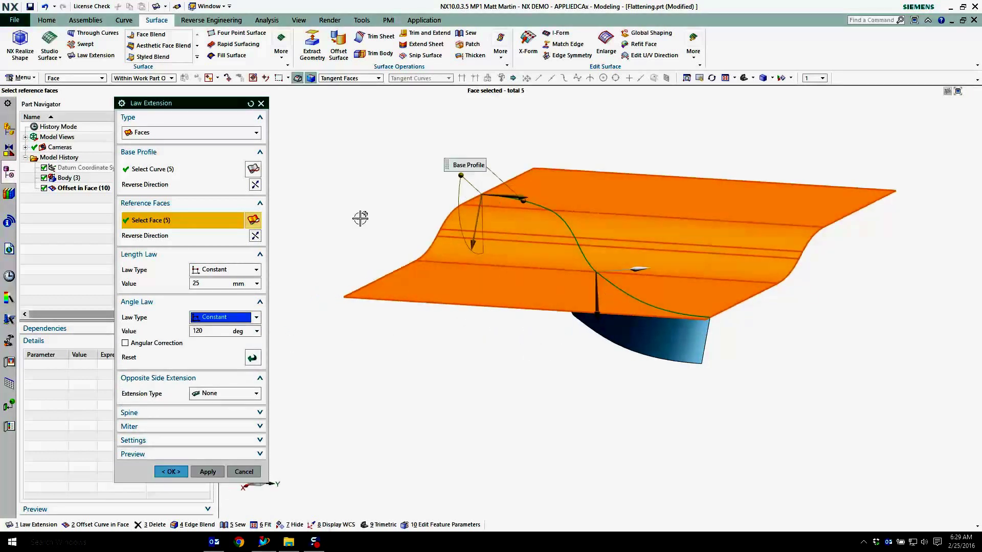
left_click(207, 331)
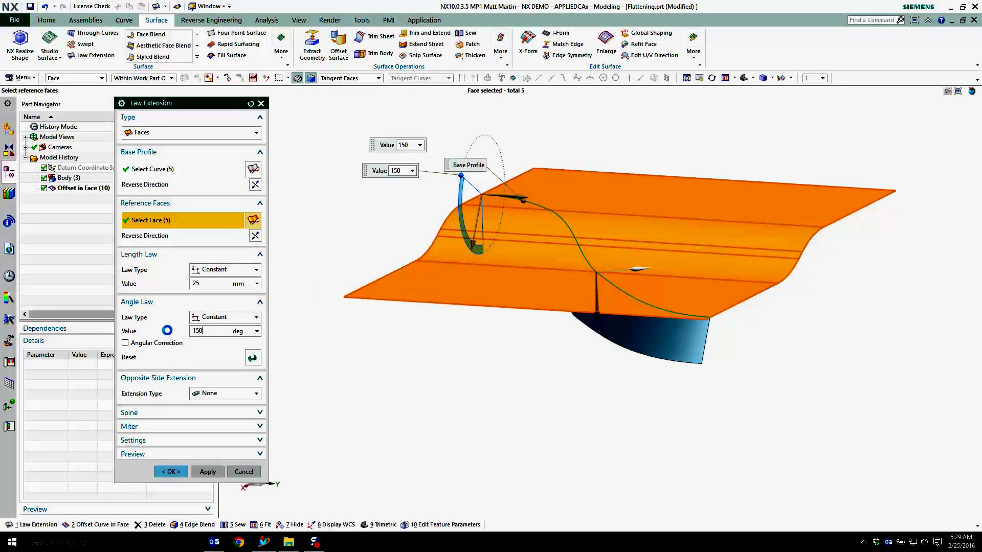
left_click(219, 332)
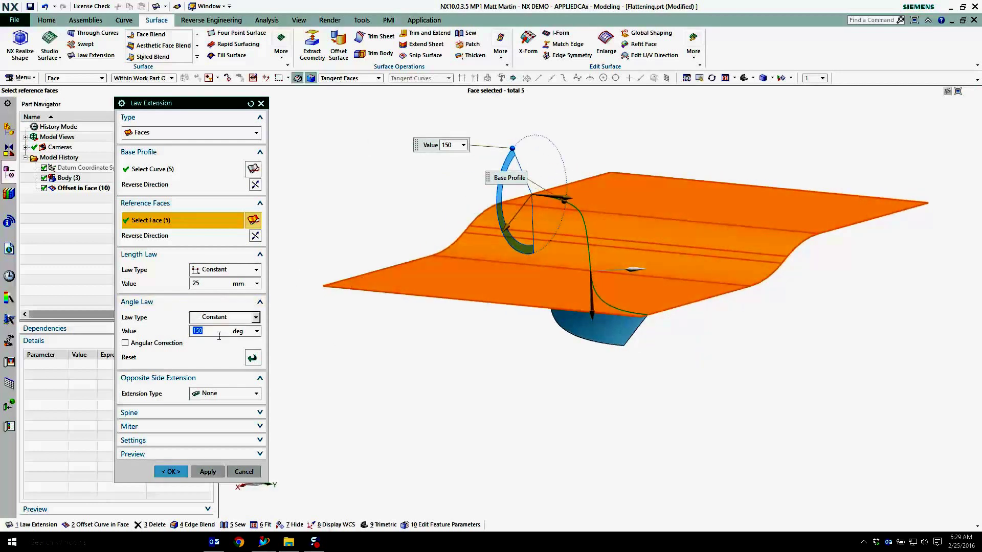
Extend symmetrically on the opposite side of the curve and set the constant length to 10 mm.
left_click(204, 394)
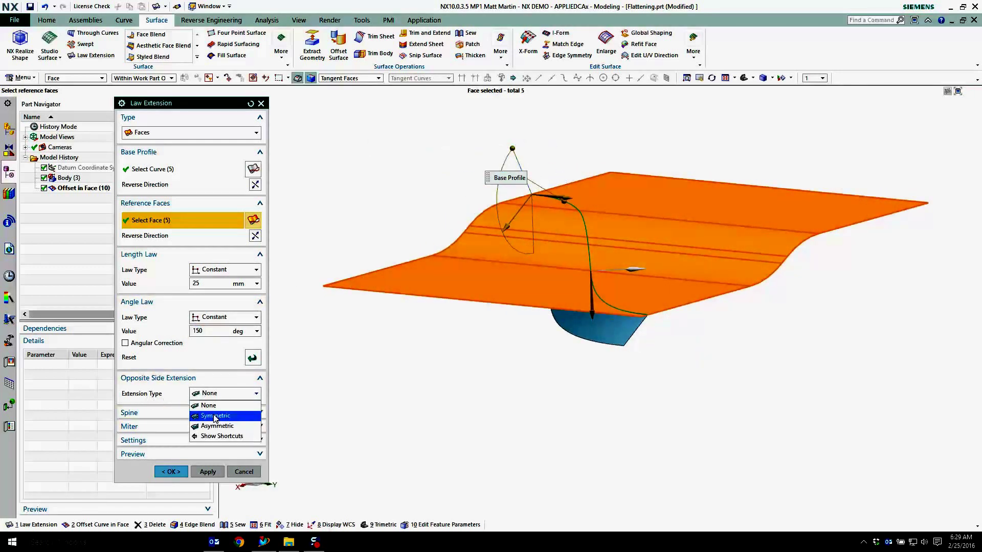
left_click(215, 411)
middle_click_drag(405, 333, 368, 330)
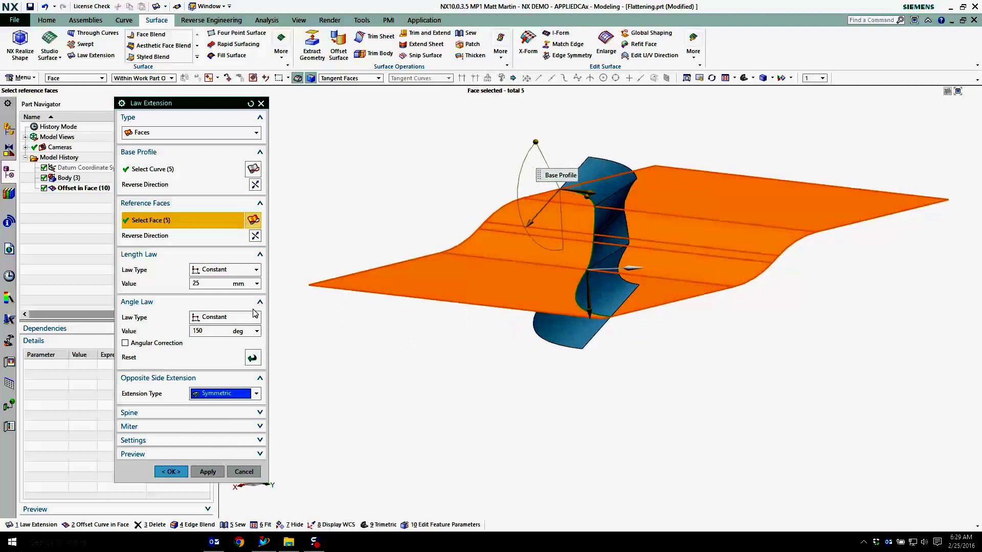
left_click(211, 284)
type("10")
key("Return")
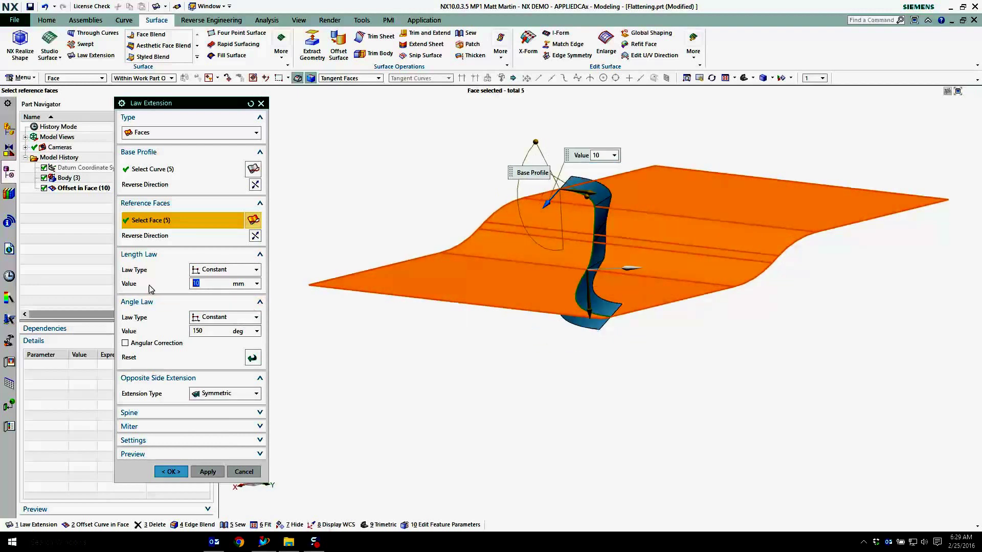
Change the length law to Linear with an end value of 15 mm and create the law extension.
left_click(232, 271)
left_click(230, 294)
left_click(219, 297)
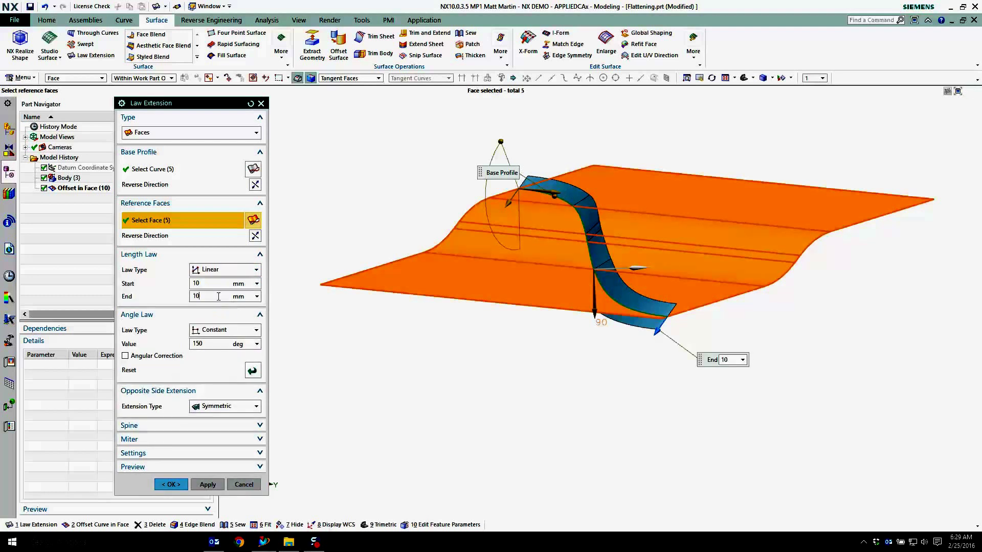
key("Return")
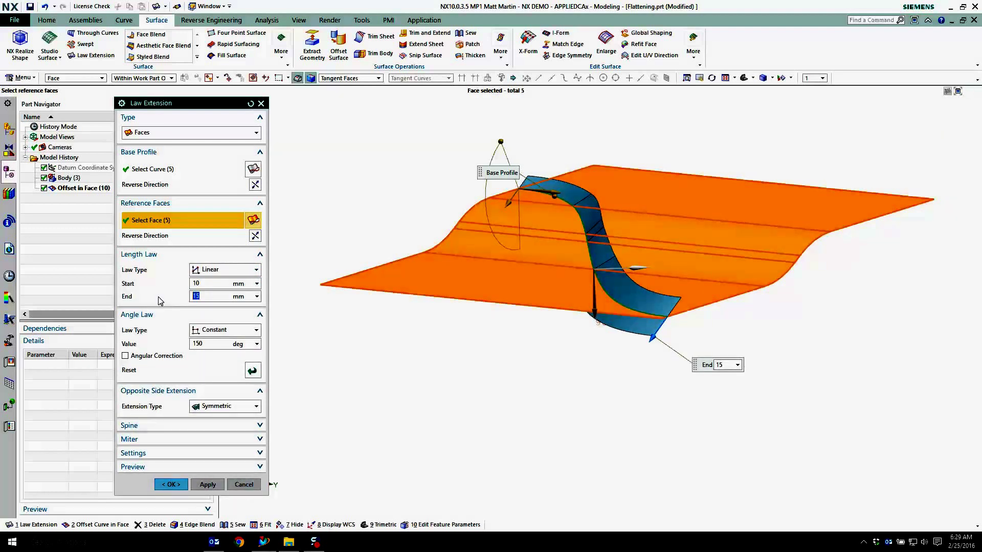
left_click(171, 484)
middle_click_drag(594, 403, 334, 174)
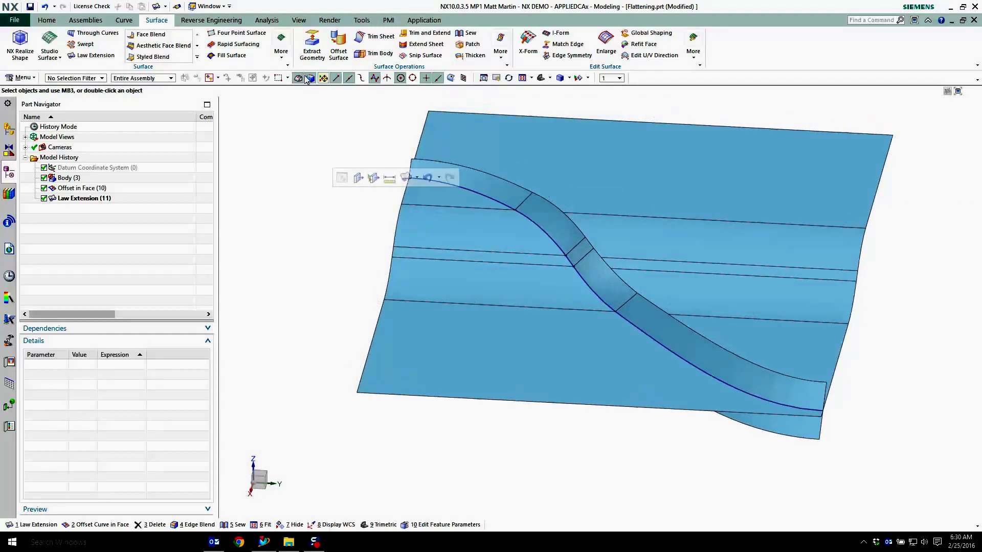
Start a Face Blend with the sheet's tangent faces as chain 1 and the law extension's faces as chain 2.
left_click(60, 20)
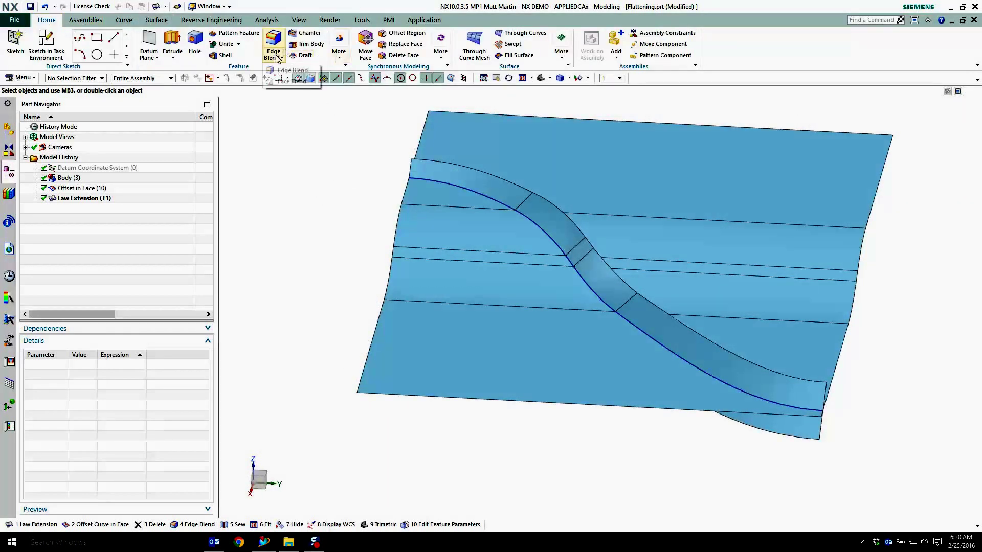
left_click(290, 82)
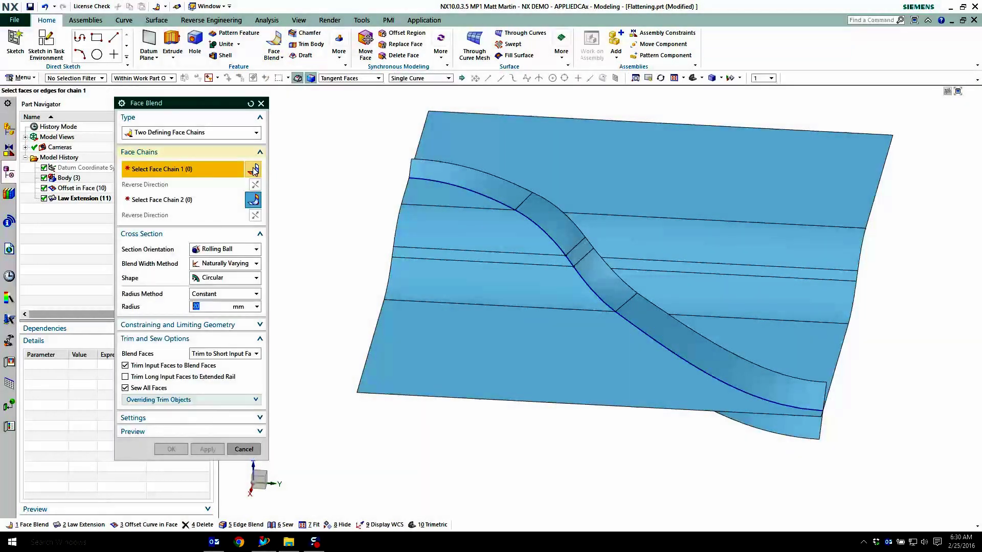
left_click(438, 332)
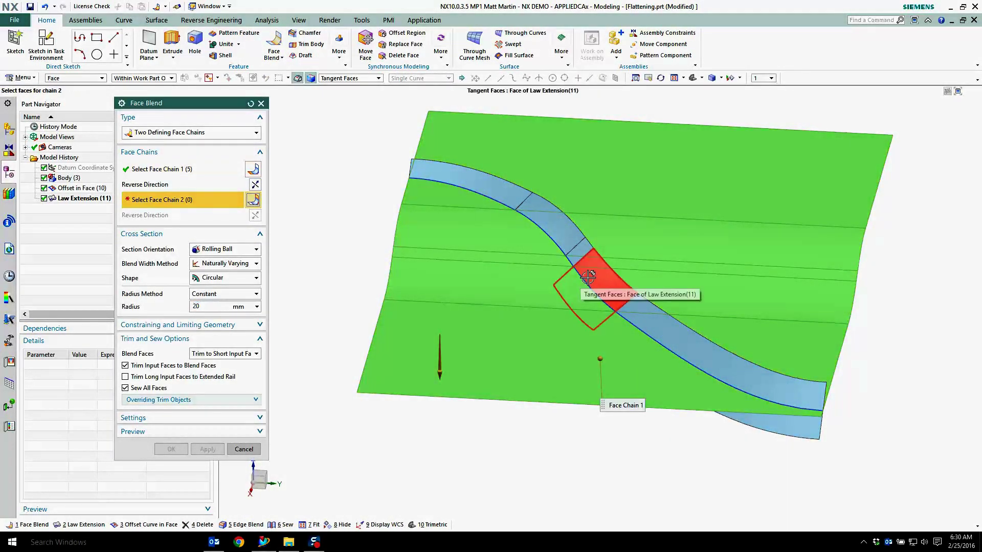
left_click(588, 286)
middle_click_drag(418, 441, 489, 368)
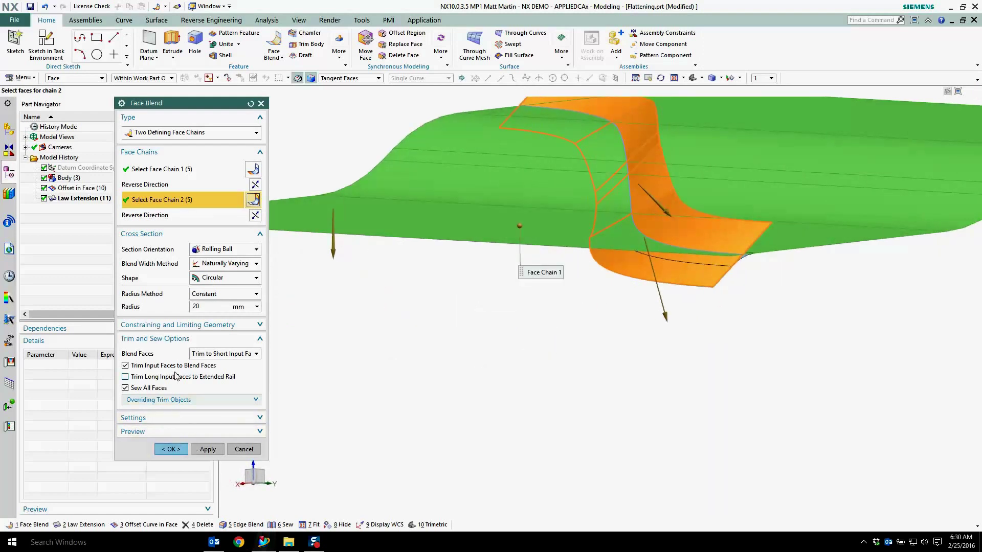
Set the blend faces to Trim to All Input Faces and create the face blend.
left_click(248, 353)
left_click(240, 366)
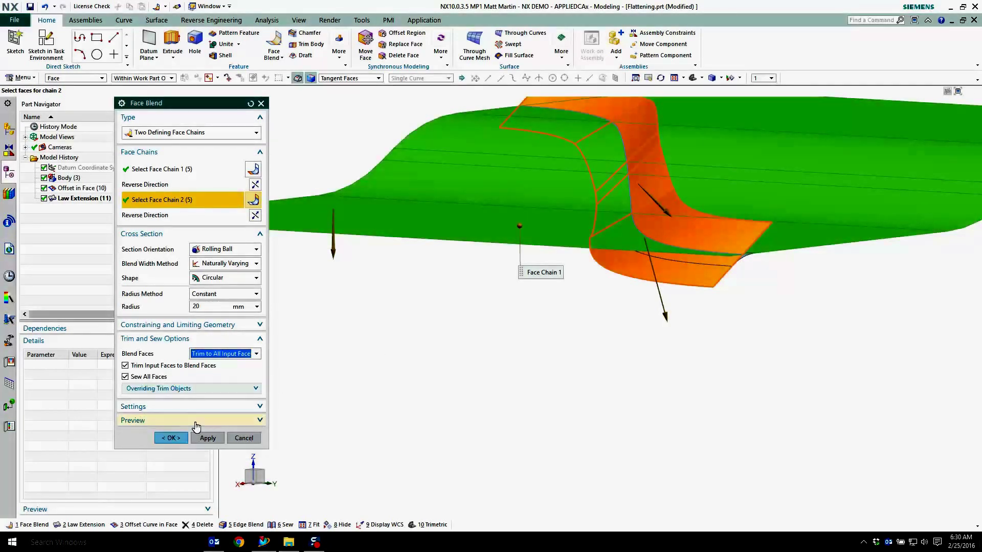
left_click(171, 448)
middle_click_drag(633, 371, 432, 206)
middle_click_drag(775, 326, 919, 366)
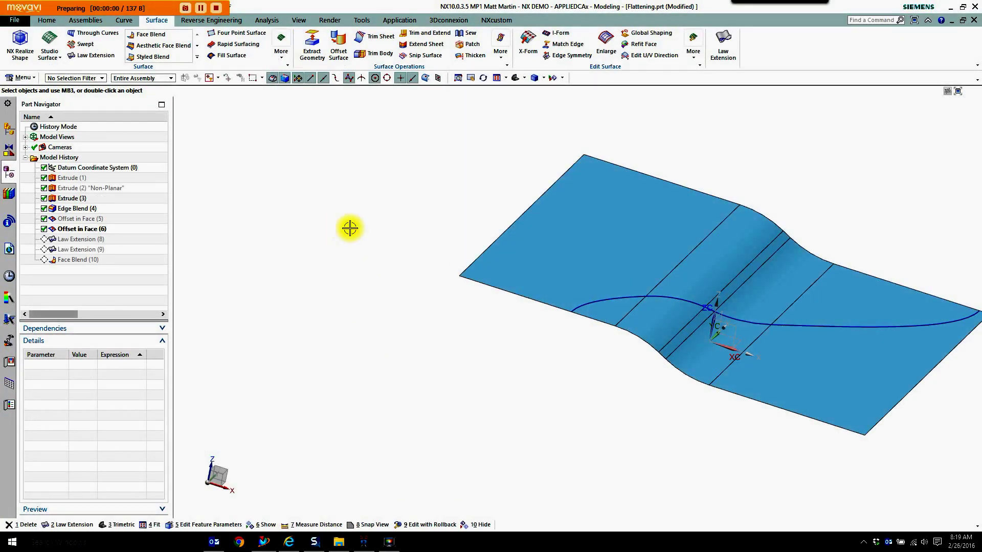
Set up a Law Extension with the sheet's six adjoining front and side edges as base profile and its five tangent faces as reference.
middle_click_drag(350, 228, 416, 186)
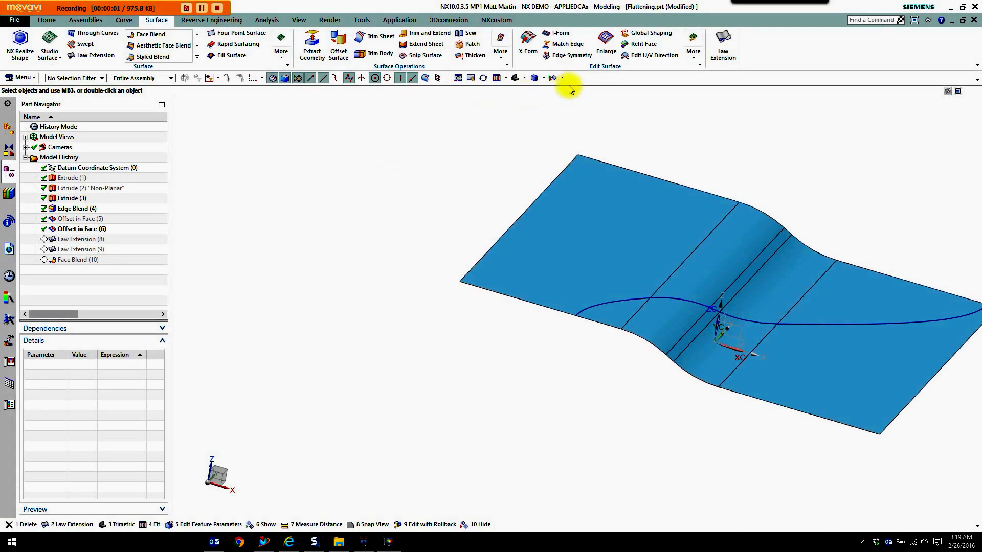
left_click(720, 56)
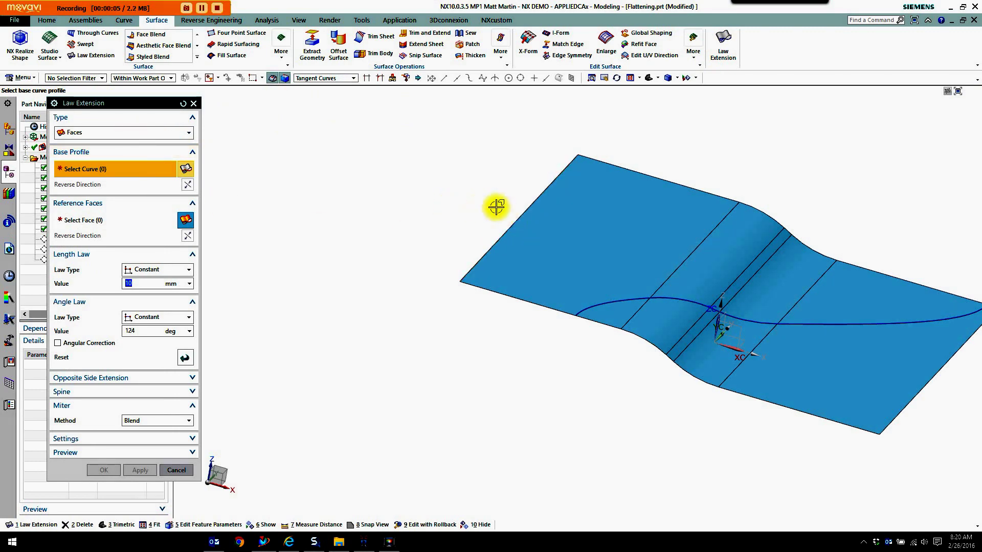
left_click(490, 290)
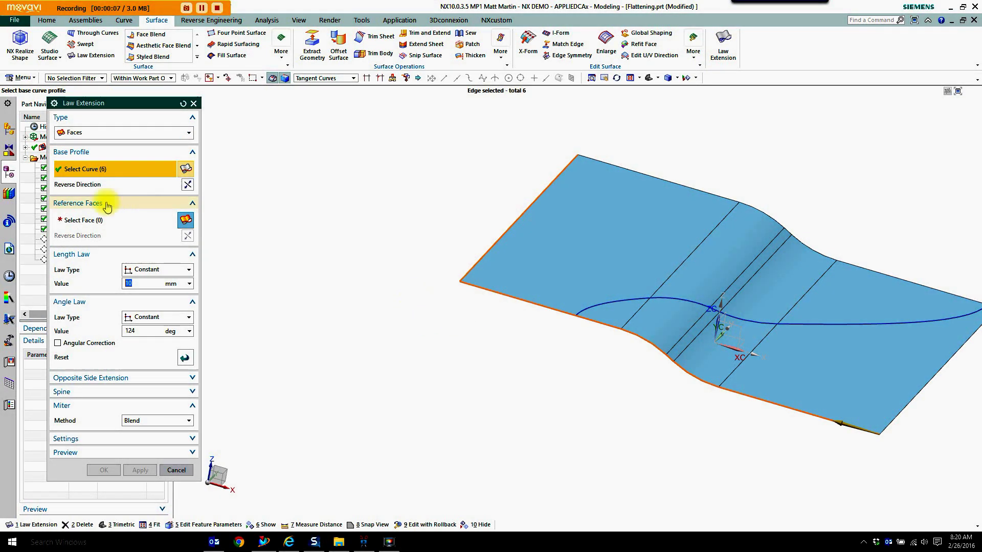
left_click(99, 220)
left_click(491, 267)
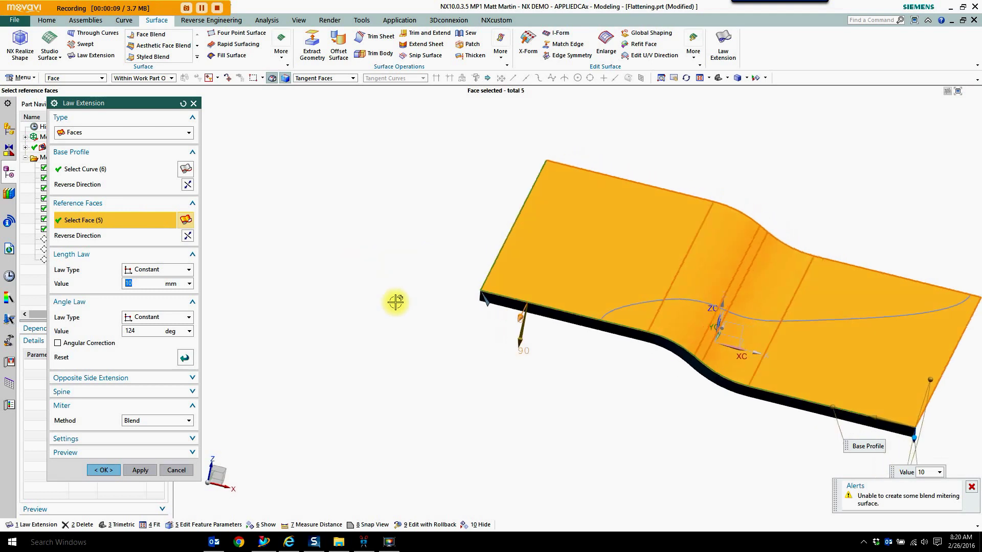
middle_click_drag(394, 300, 427, 285)
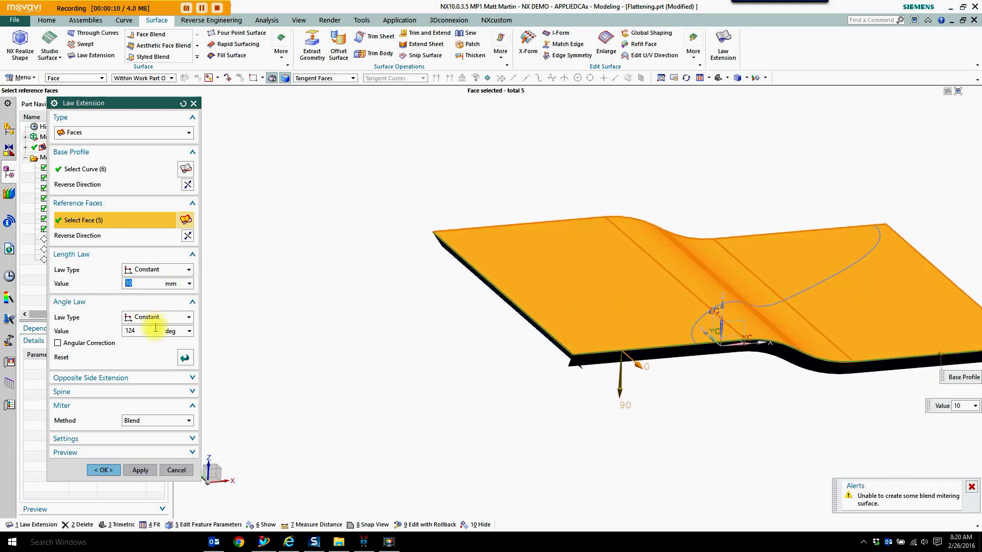
Set the miter method to None and change the extension's constant angle to 55 degrees.
left_click(151, 421)
left_click(140, 431)
middle_click_drag(509, 373, 744, 338)
left_click_drag(859, 288, 841, 369)
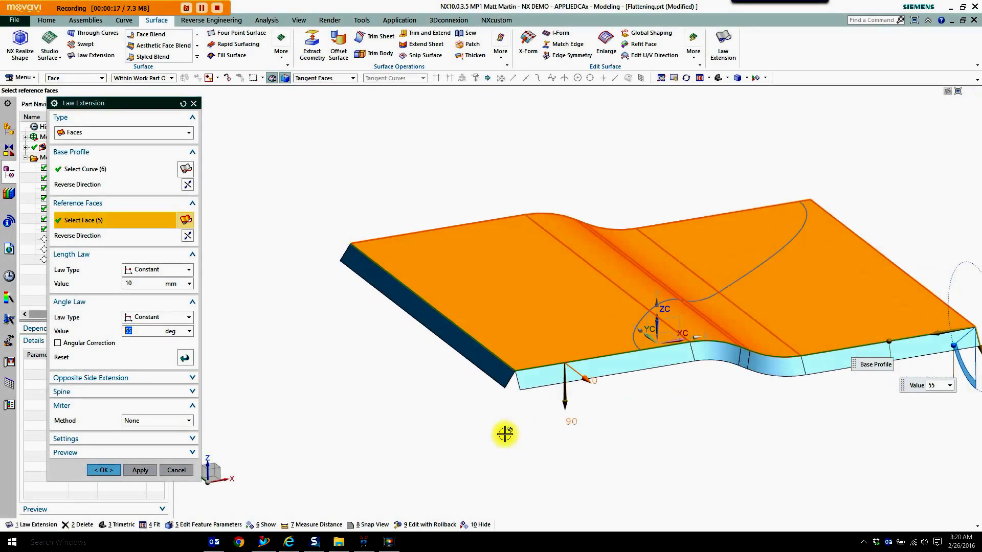
Try the Sharp miter method on the corner between the two extended edges.
scroll(508, 429, "up", 6)
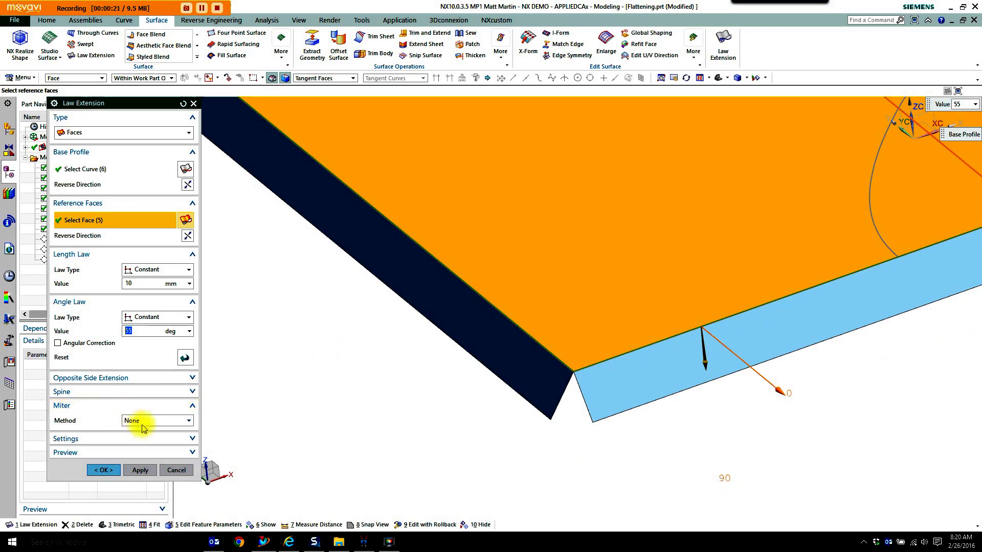
left_click(144, 421)
left_click(149, 439)
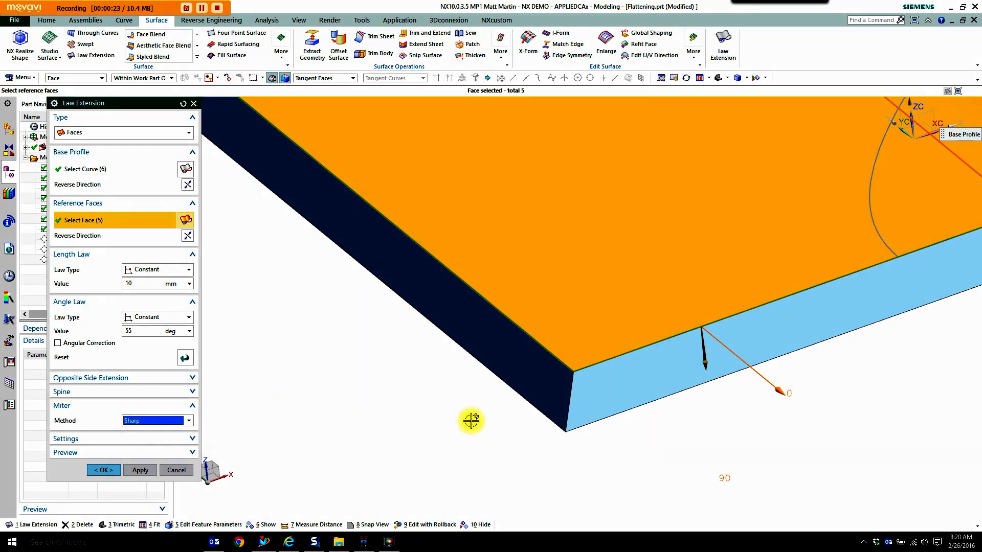
middle_click_drag(547, 437, 591, 390)
Set the miter method to Blend and view the extension's corner from below.
left_click(165, 421)
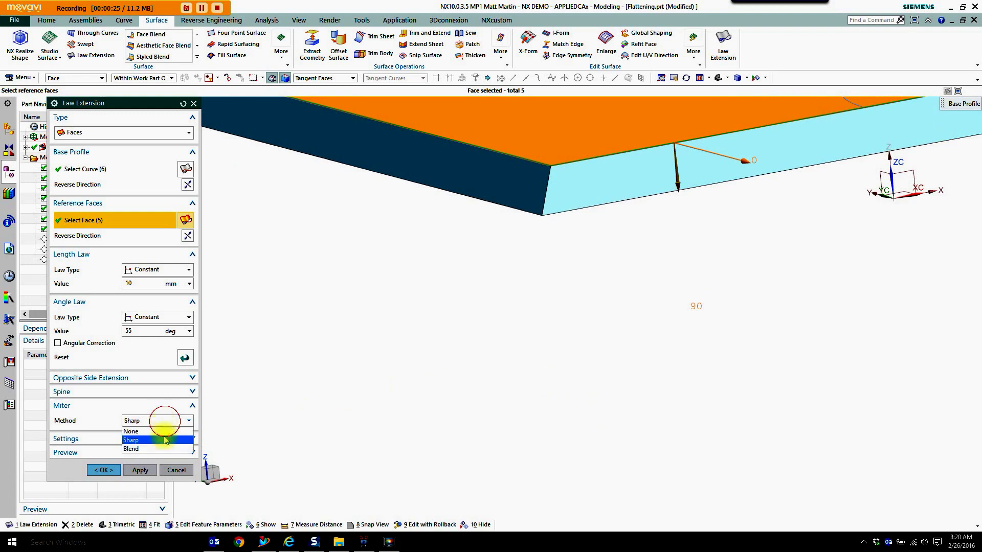
left_click(162, 449)
middle_click_drag(526, 318, 677, 322)
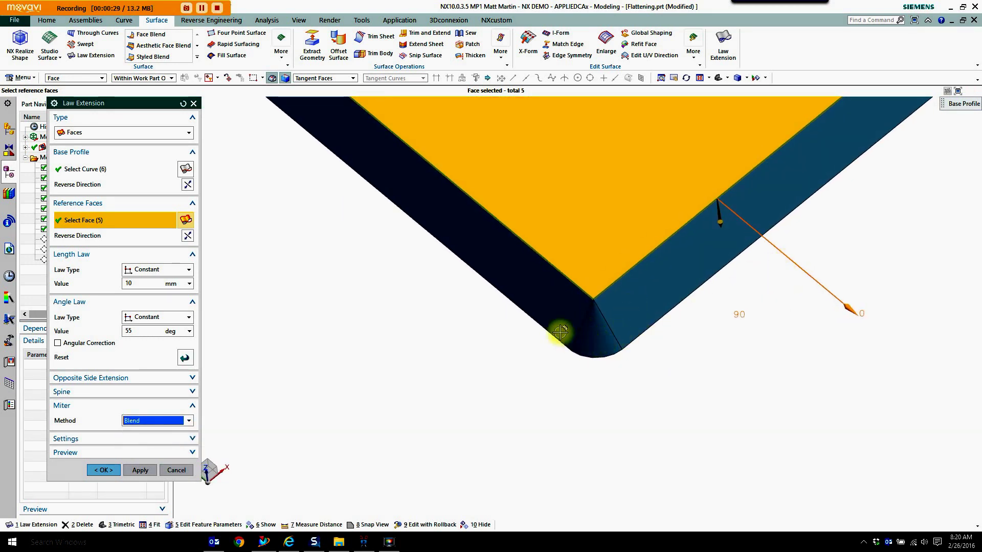